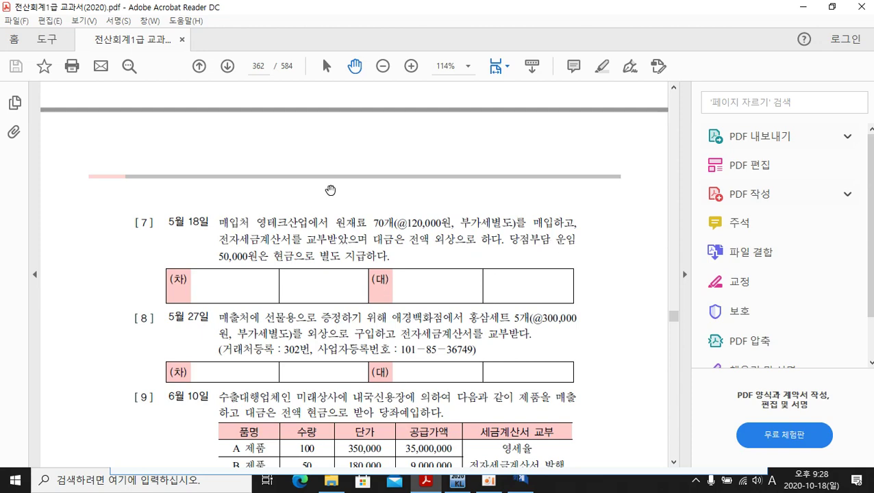
# - In 매입매출전표입력, start a day-18 voucher of type 51 과세
pyautogui.click(522, 480)
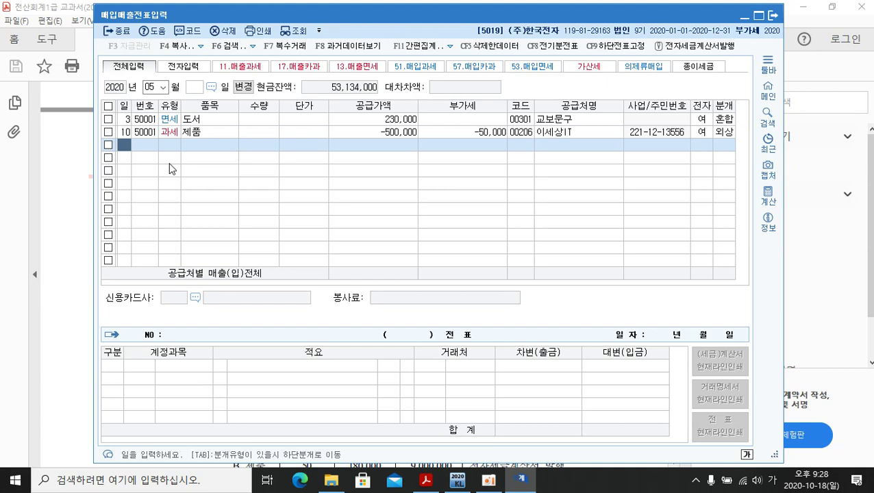
pyautogui.write('18')
pyautogui.press('Return')
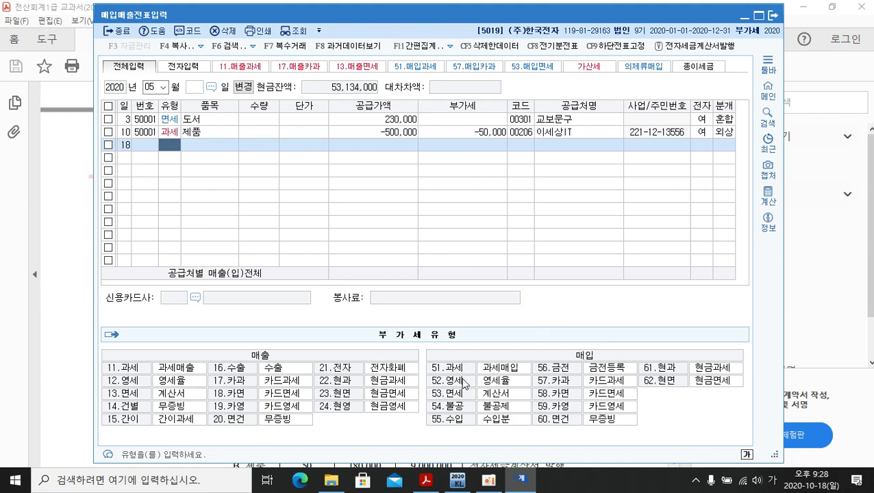
pyautogui.write('51')
pyautogui.press('Return')
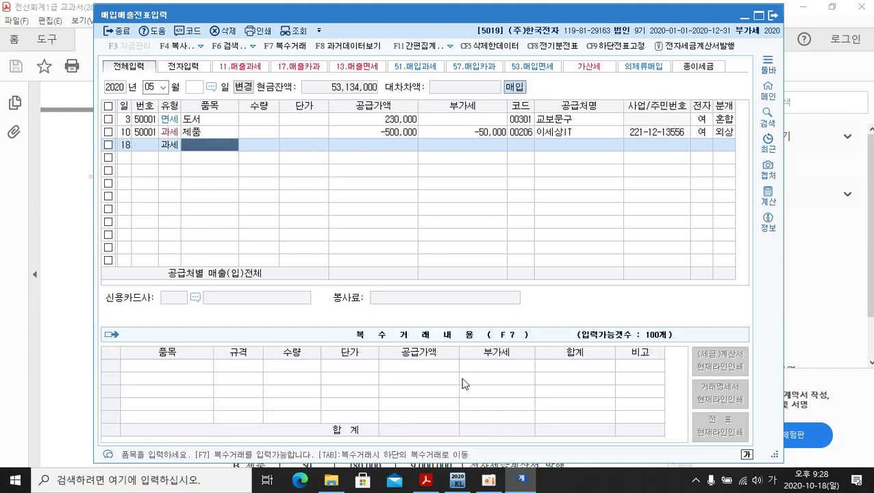
# - Enter item 원재료, quantity 70 at 120,000, accepting 8,400,000 supply and 840,000 VAT
pyautogui.write('원재료')
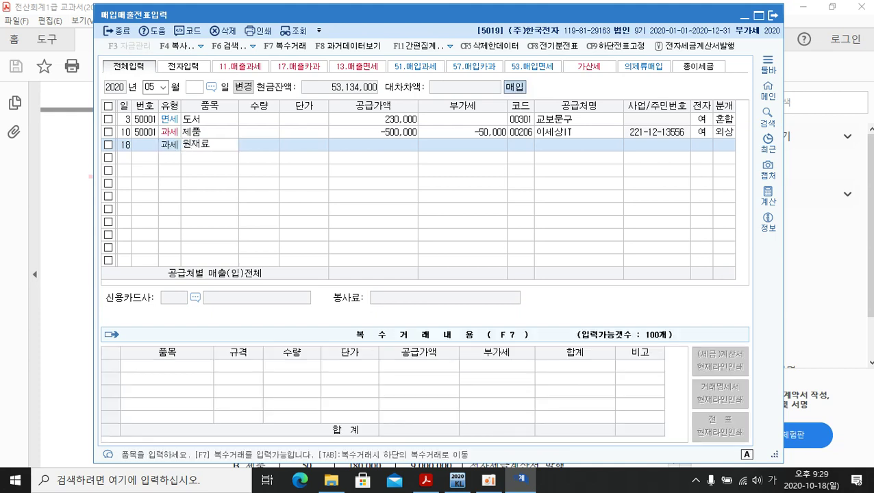
pyautogui.press('Return')
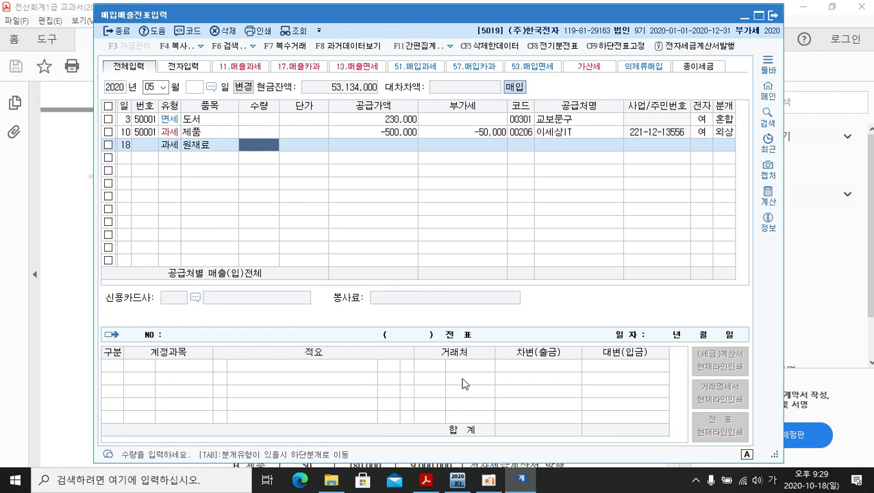
pyautogui.write('70')
pyautogui.press('Return')
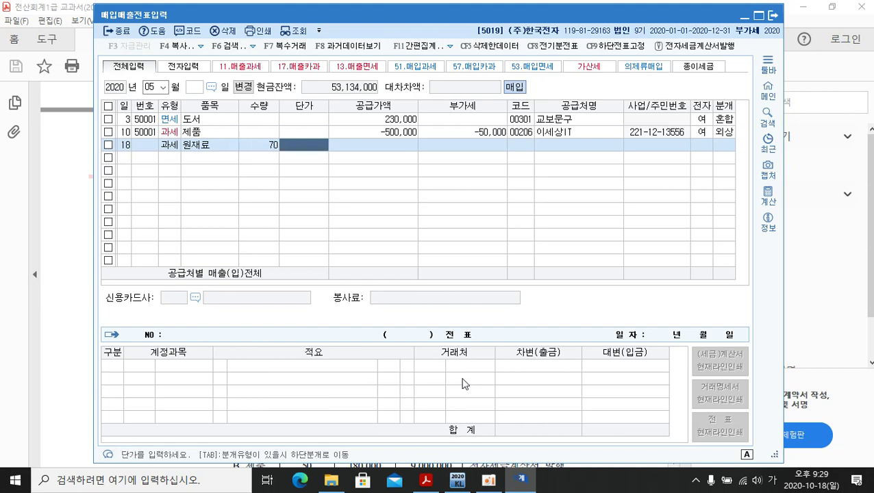
pyautogui.write('1200000')
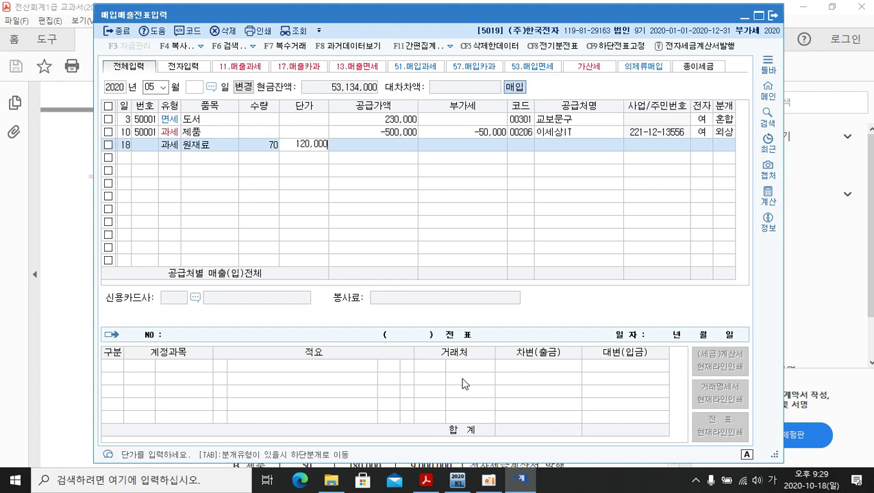
pyautogui.press('Return')
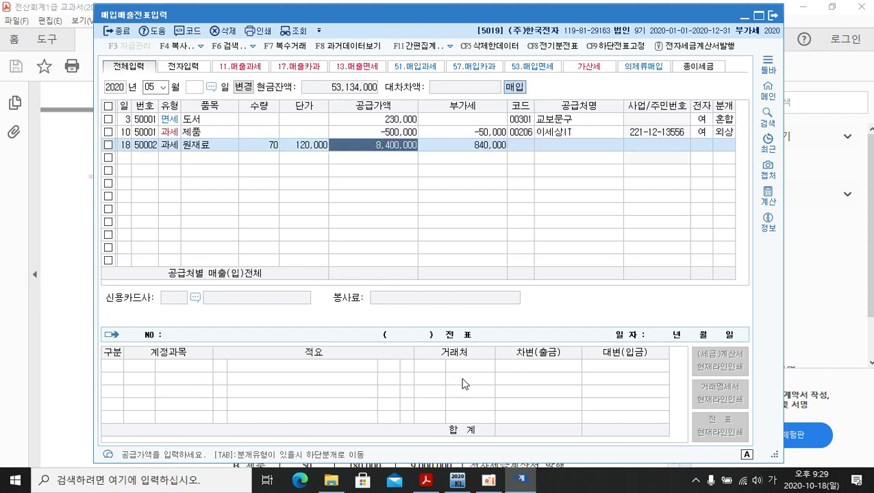
pyautogui.press('Return')
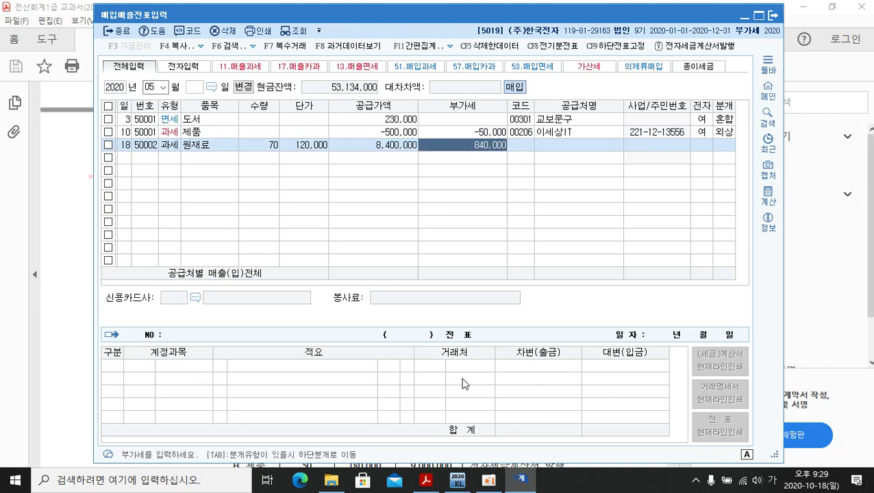
pyautogui.press('Return')
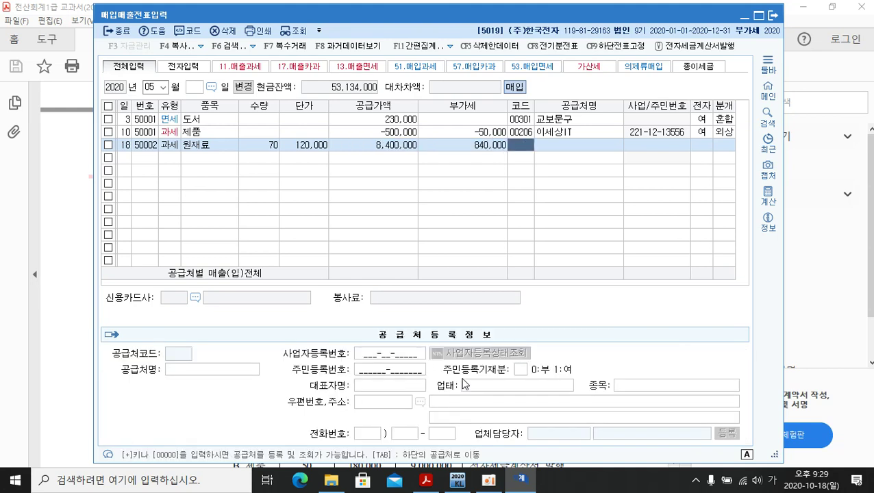
# - Pick supplier 00207 영테크산업 from the lookup and set 전자 to 1 (electronic invoice)
pyautogui.click(191, 32)
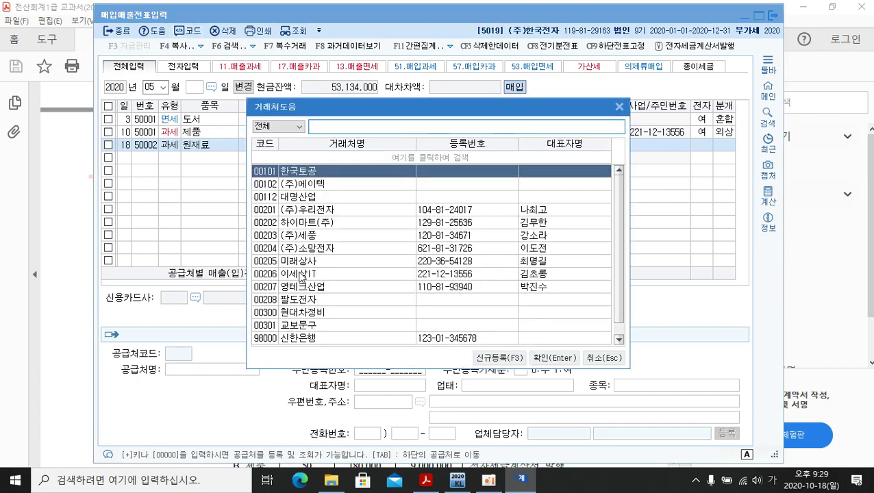
pyautogui.click(308, 288)
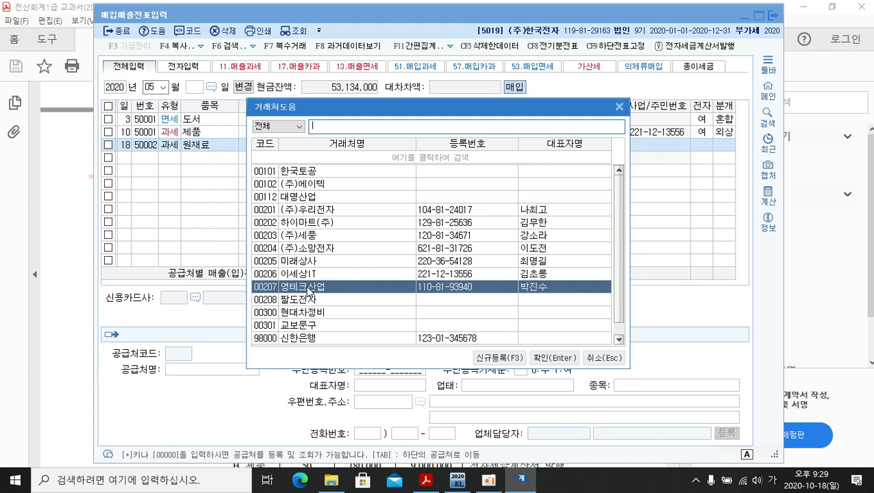
pyautogui.click(550, 358)
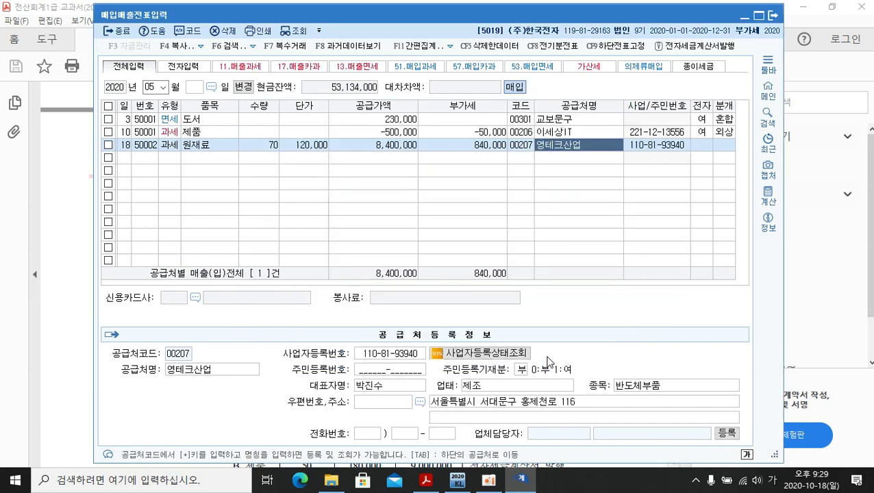
pyautogui.press('Return')
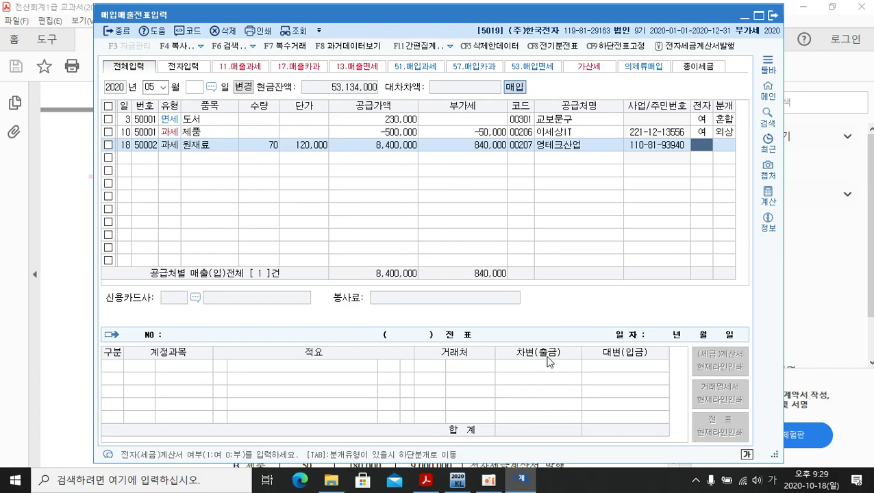
pyautogui.write('1')
pyautogui.press('Return')
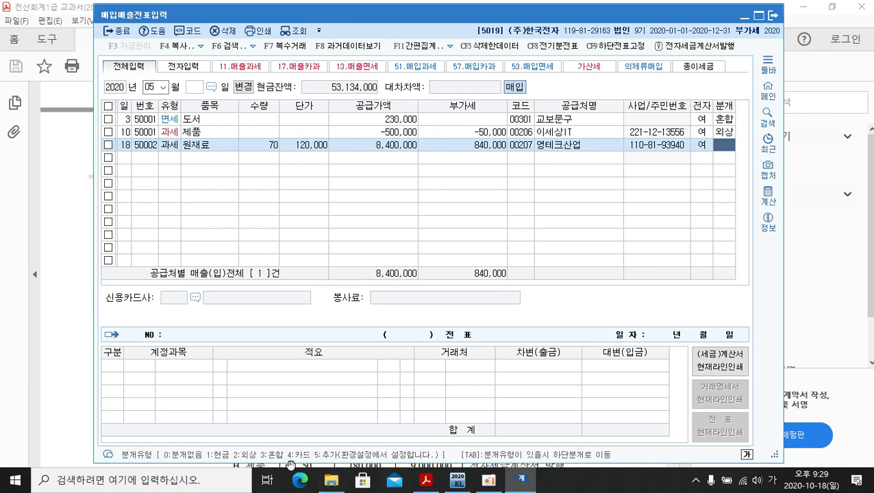
# - Set the journal type to 3 (혼합)
pyautogui.moveTo(331, 481)
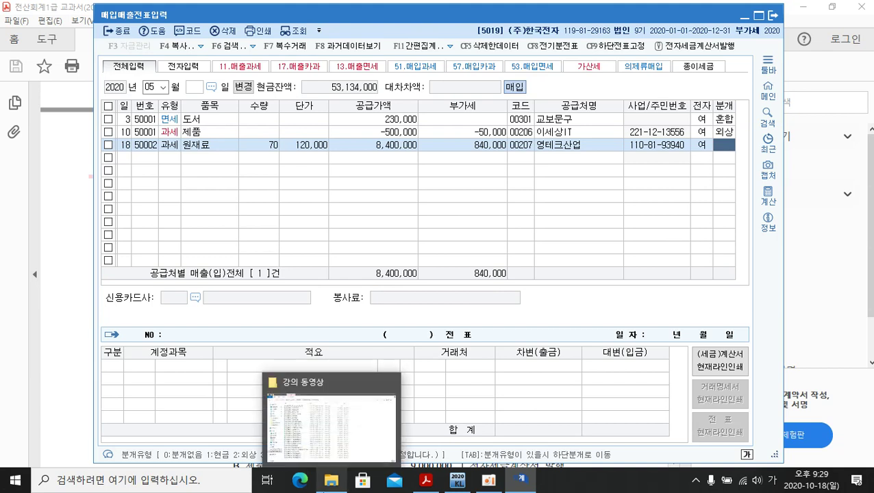
pyautogui.write('3')
pyautogui.press('Return')
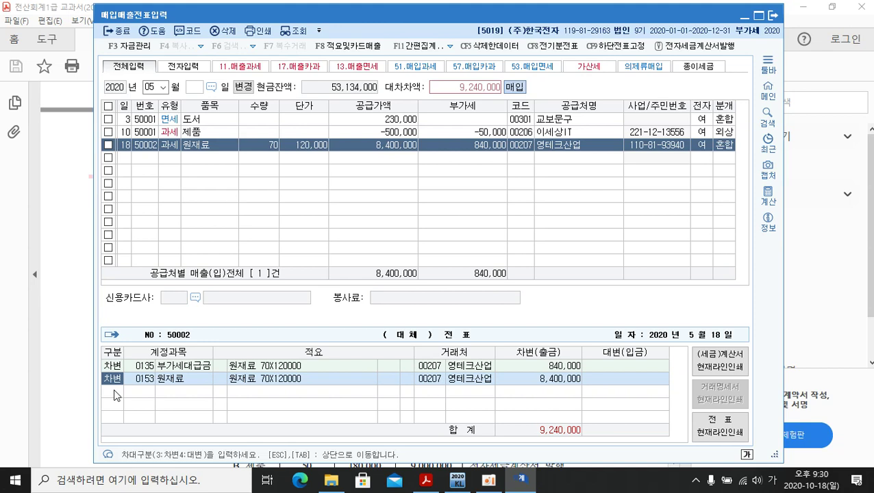
# - Add a credit line (구분 4) to 0251 외상매입금, found by searching 외상, and save
pyautogui.press('Return')
pyautogui.press('Return')
pyautogui.press('Return')
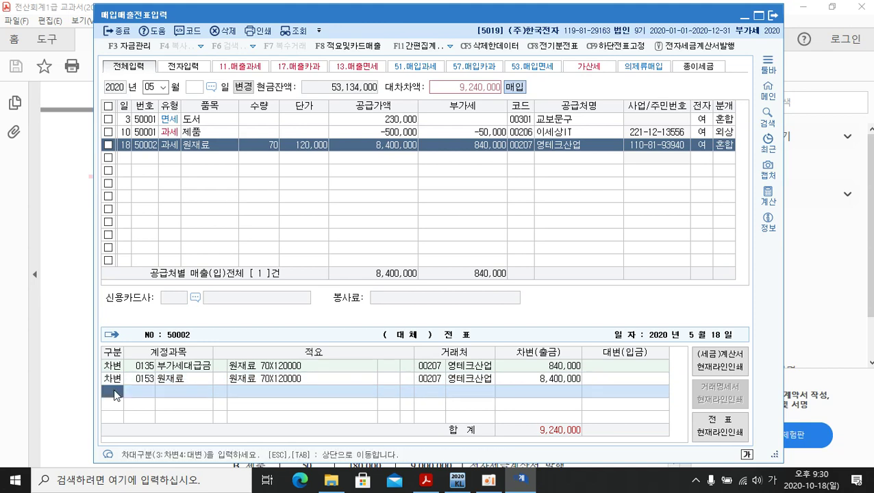
pyautogui.press('4')
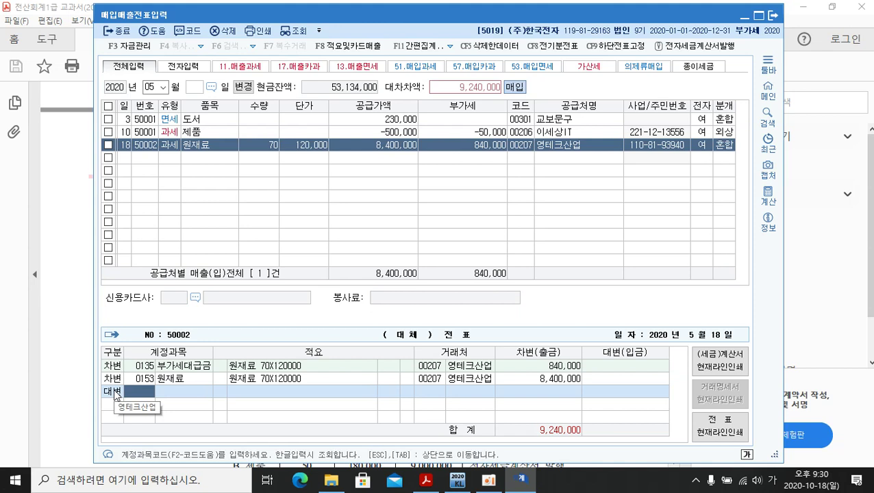
pyautogui.write('ㅇㅗㅣㅅㅏㅇ')
pyautogui.press('Return')
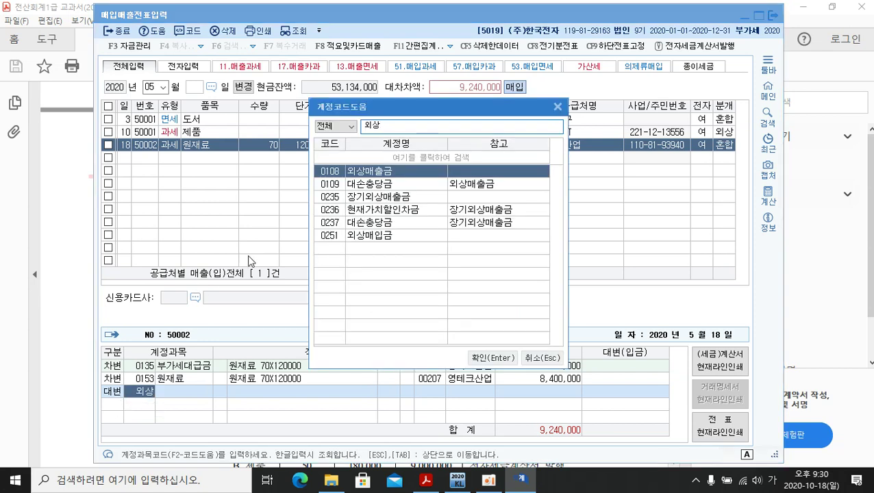
pyautogui.click(368, 235)
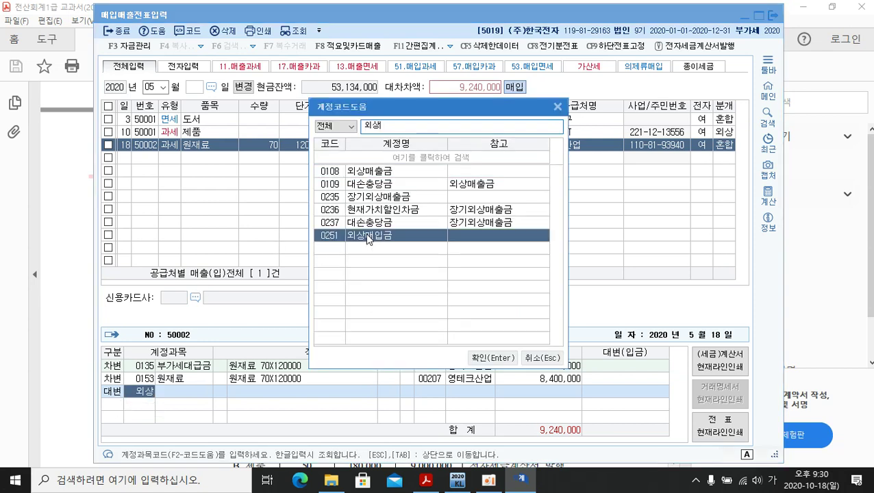
pyautogui.click(484, 357)
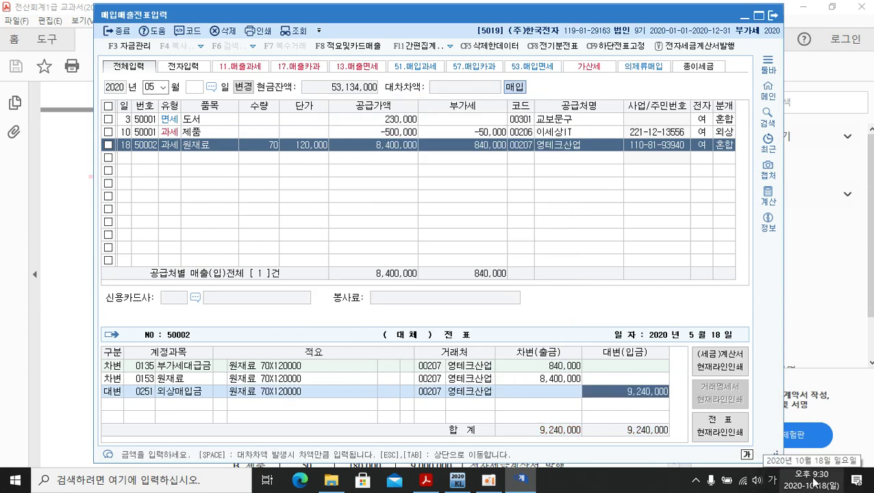
pyautogui.press('Return')
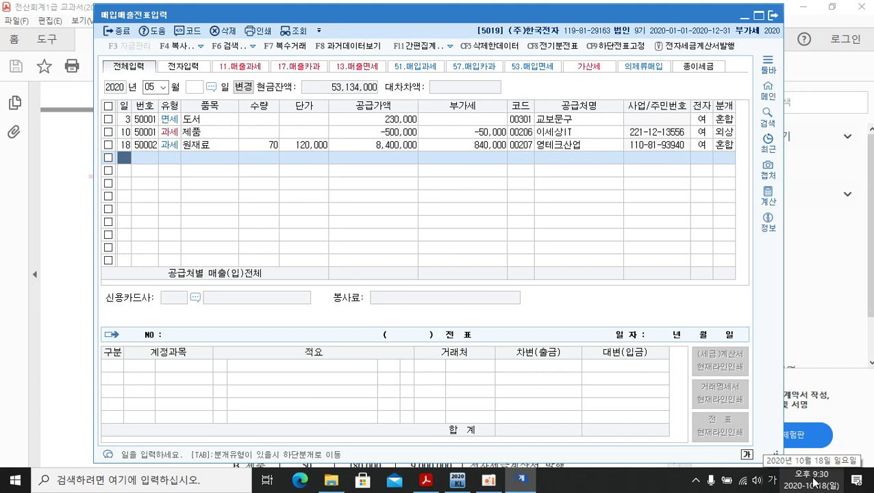
# - Move back up to the May 18 영테크산업 purchase row to show its journal lines
pyautogui.press('Up')
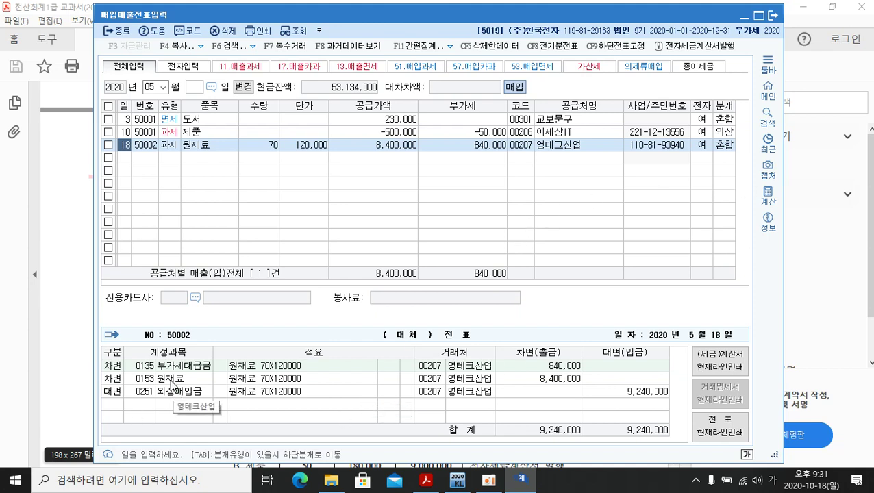
# - Change the 원재료 debit amount to 8,450,000
pyautogui.click(159, 381)
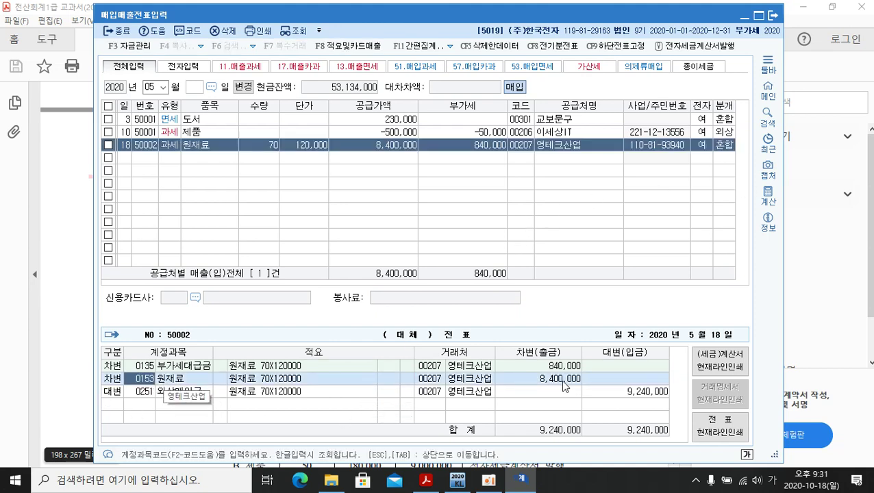
pyautogui.click(561, 380)
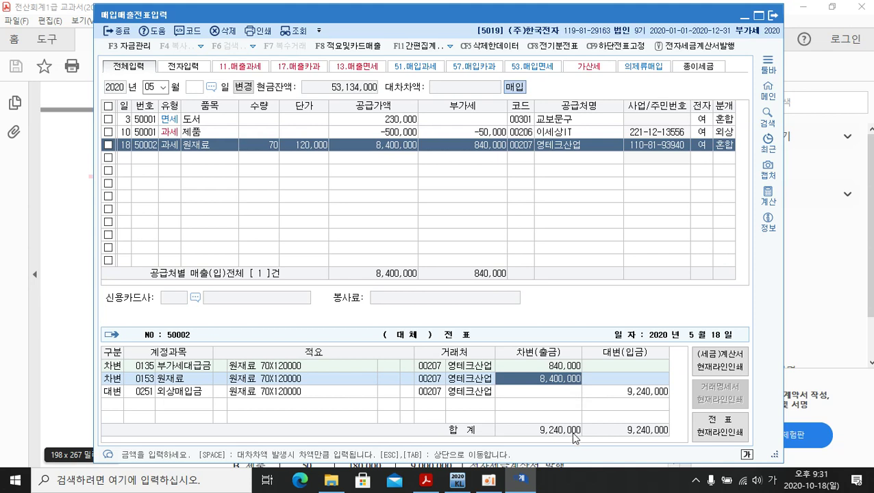
pyautogui.write('8450000')
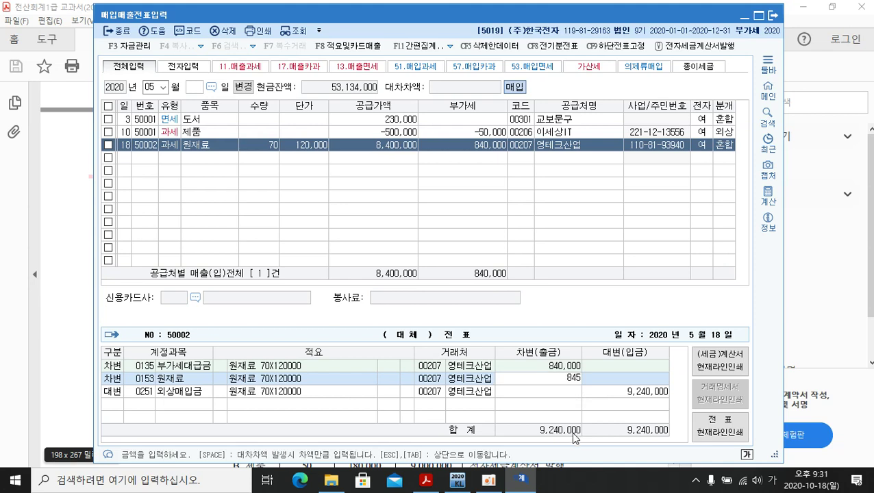
pyautogui.press('Return')
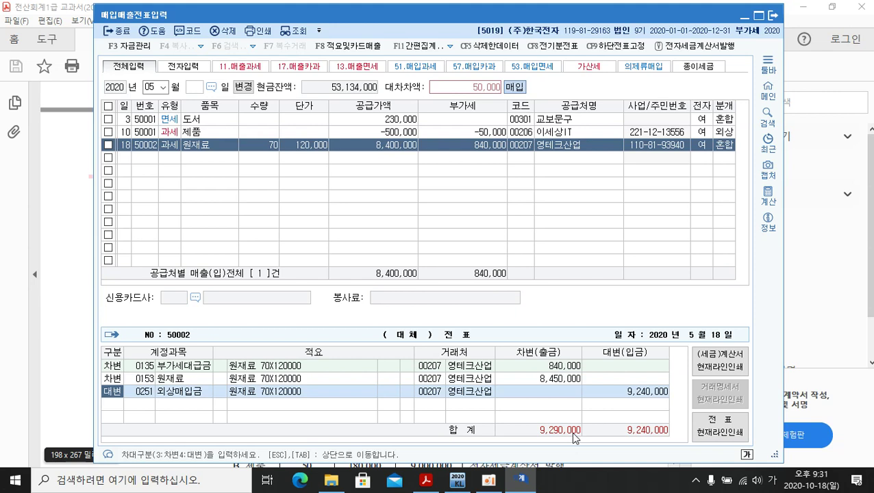
pyautogui.press('Return')
pyautogui.press('Return')
pyautogui.press('Return')
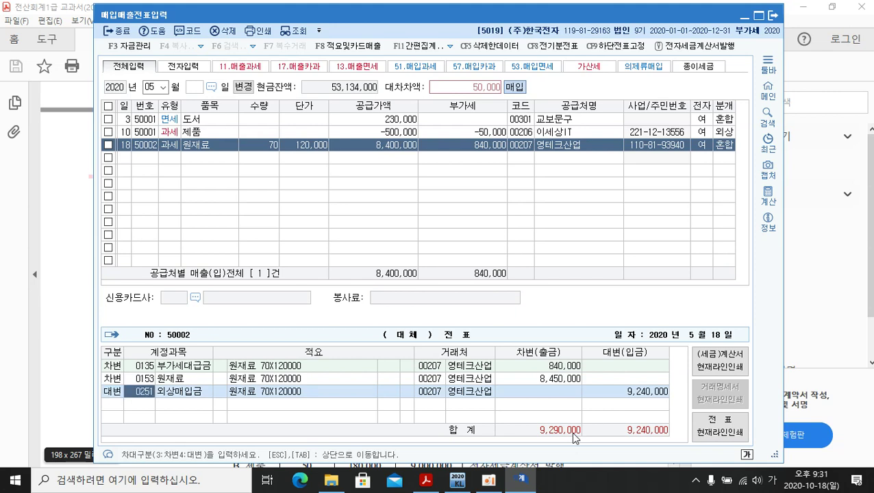
# - Add a 50,000 credit line to account 101 현금 and recheck the May 18 entry
pyautogui.press('Return')
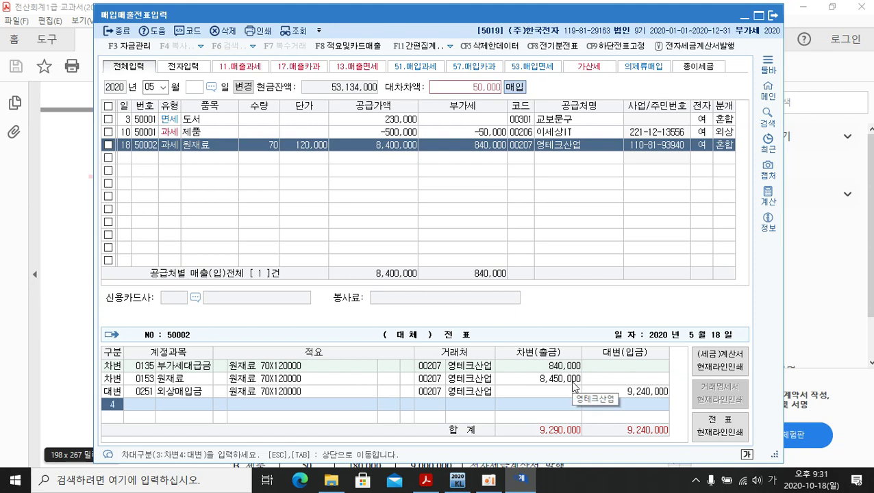
pyautogui.press('Return')
pyautogui.write('101')
pyautogui.press('Return')
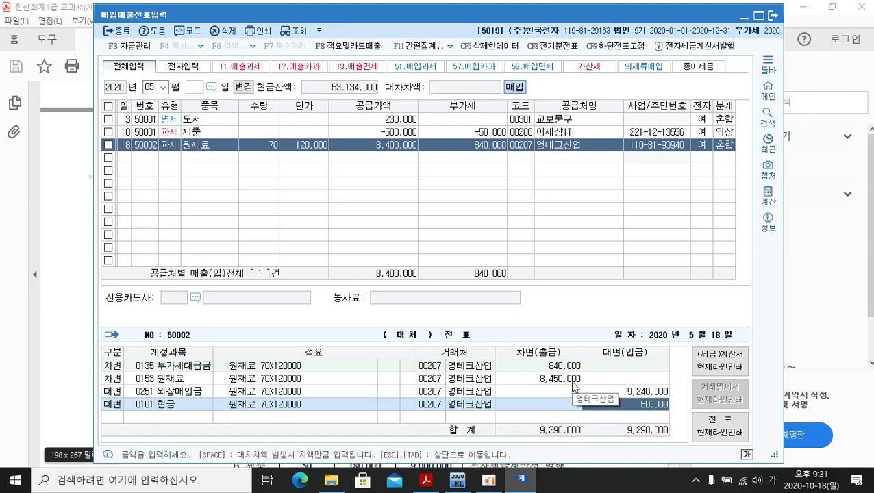
pyautogui.press('Return')
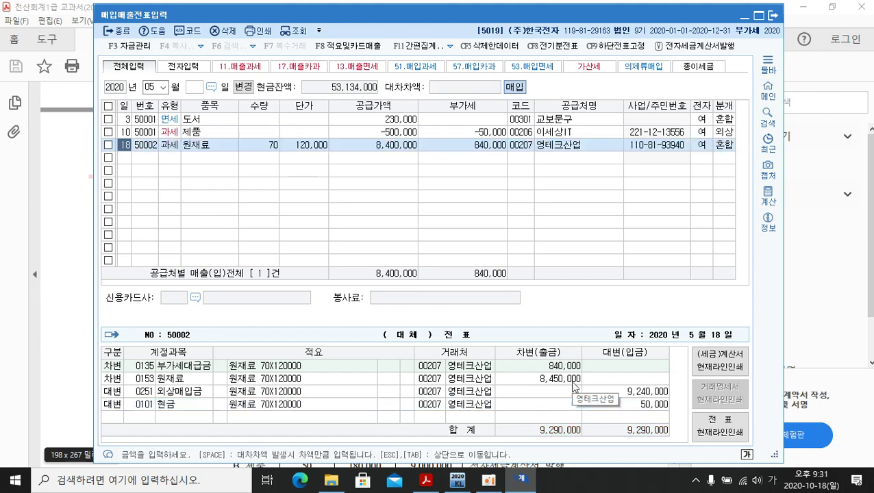
pyautogui.click(215, 145)
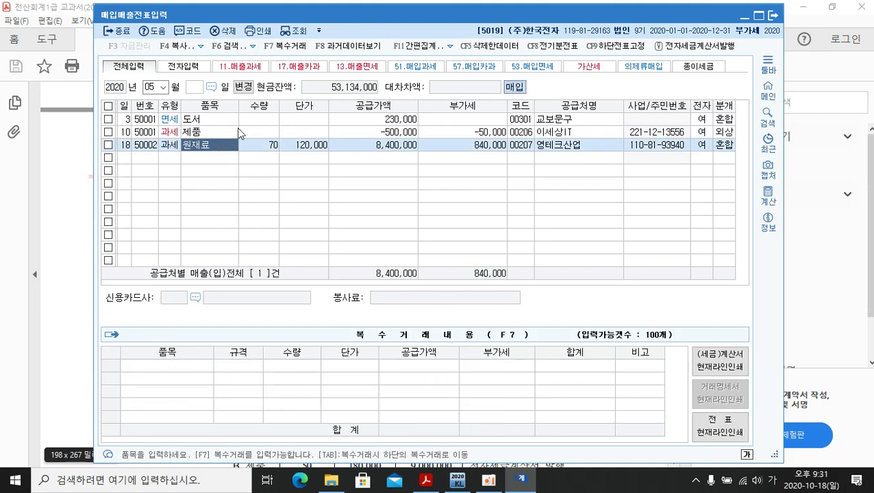
pyautogui.click(126, 145)
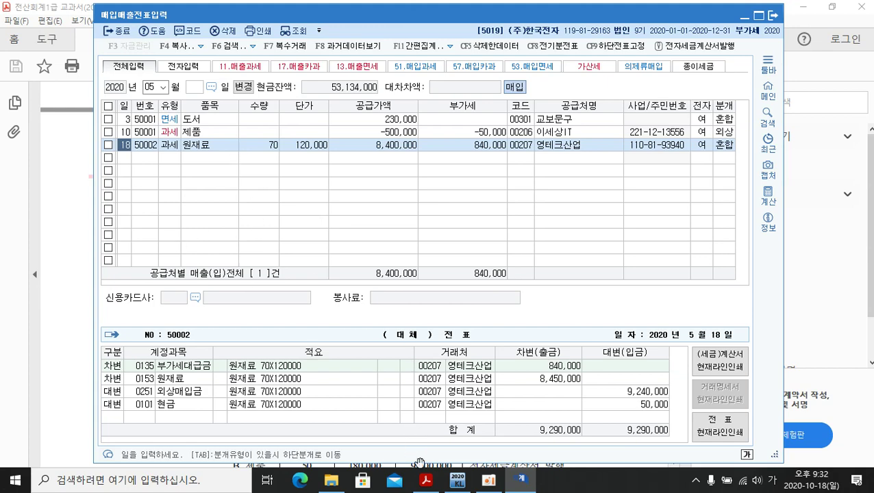
# - Switch from KcLep to the textbook PDF in Acrobat Reader
pyautogui.click(425, 480)
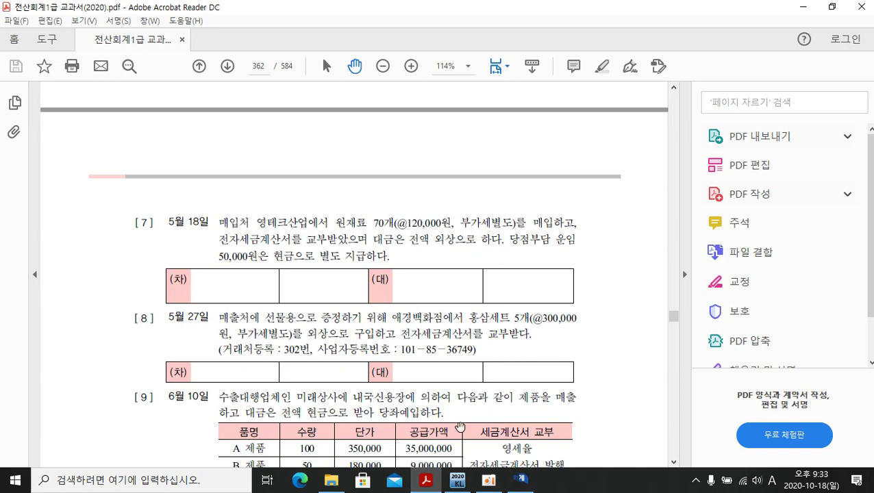
# - Go to page 250 of the textbook PDF
pyautogui.click(429, 484)
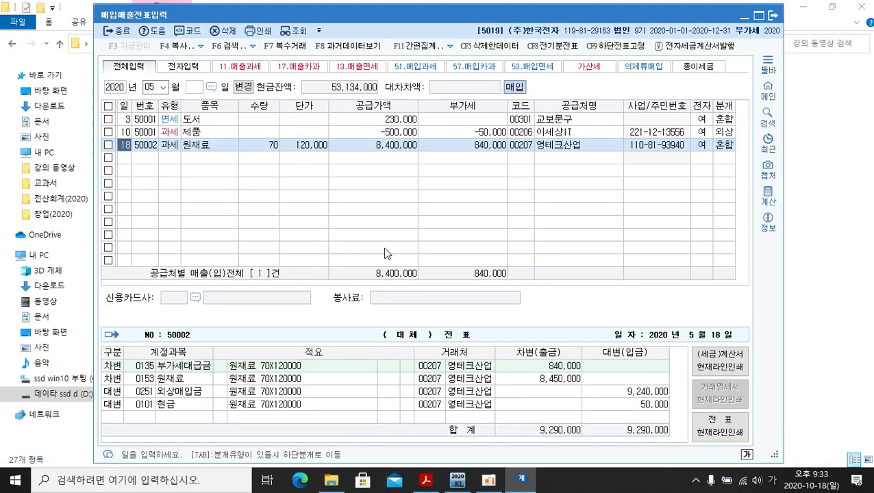
pyautogui.click(432, 482)
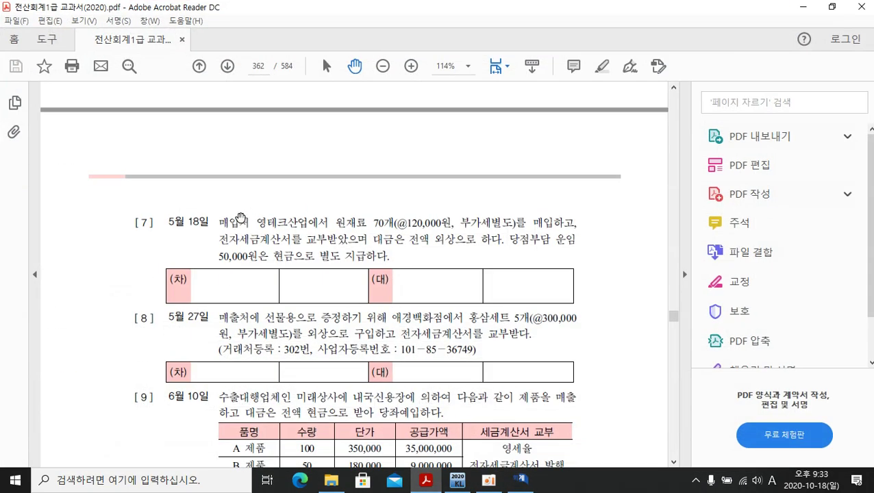
pyautogui.click(258, 66)
pyautogui.write('250')
pyautogui.press('Return')
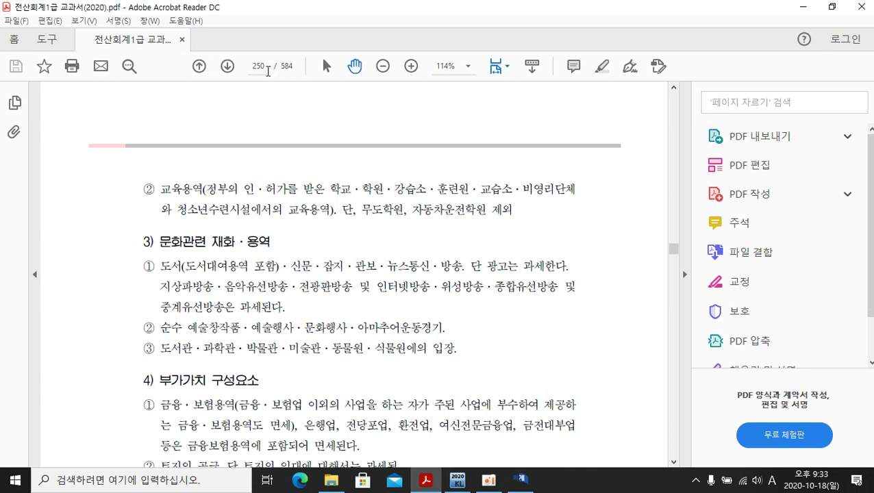
# - Jump to page 265, then scroll back up to page 263
pyautogui.click(257, 71)
pyautogui.write('265')
pyautogui.press('Return')
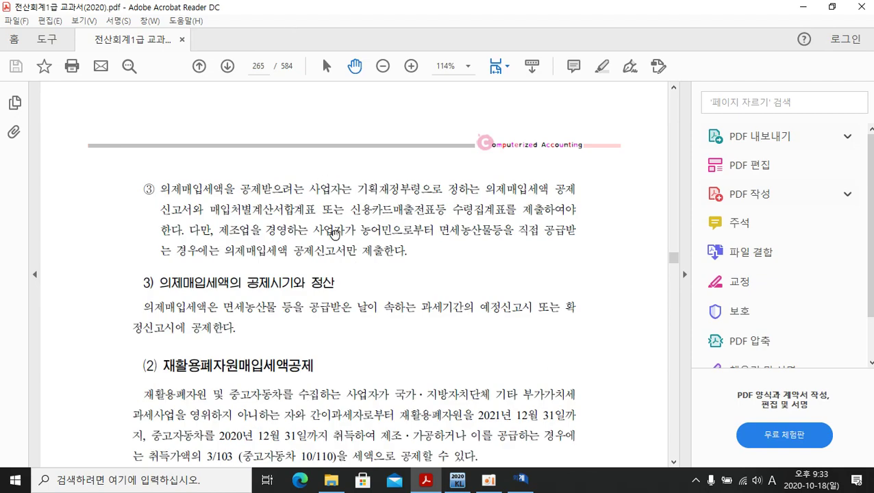
pyautogui.scroll(15, 333, 281)
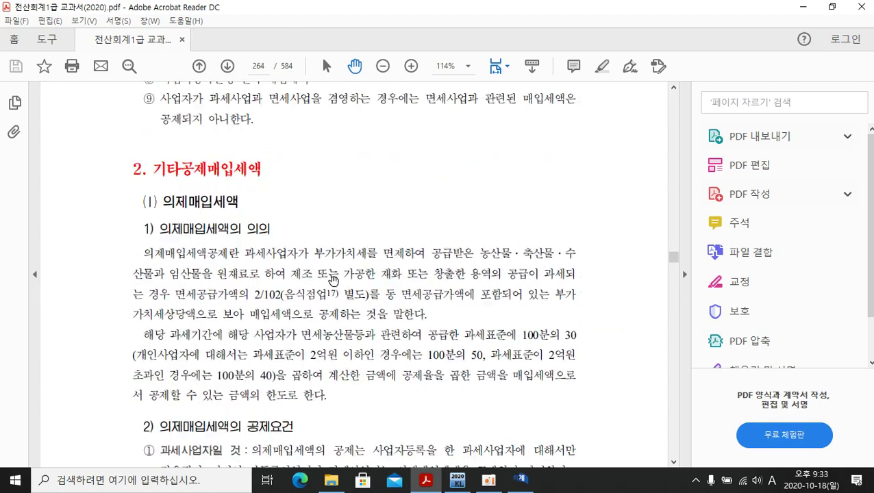
pyautogui.scroll(10, 341, 341)
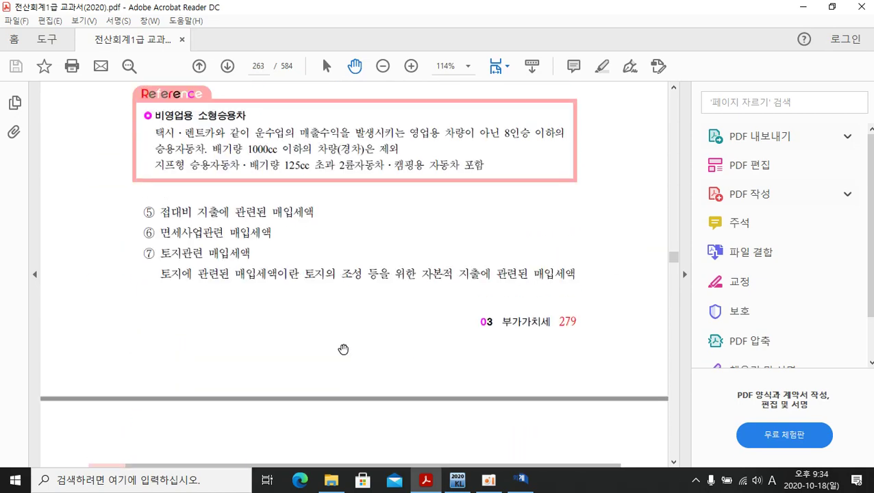
pyautogui.scroll(3, 343, 349)
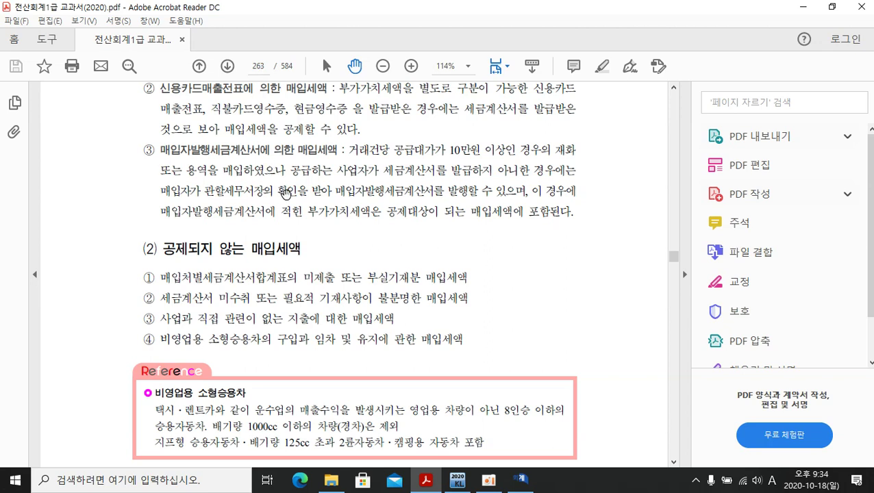
# - Scroll around page 263 until the 공제대상 매입세액 heading is visible
pyautogui.scroll(-2, 288, 196)
pyautogui.scroll(3, 305, 252)
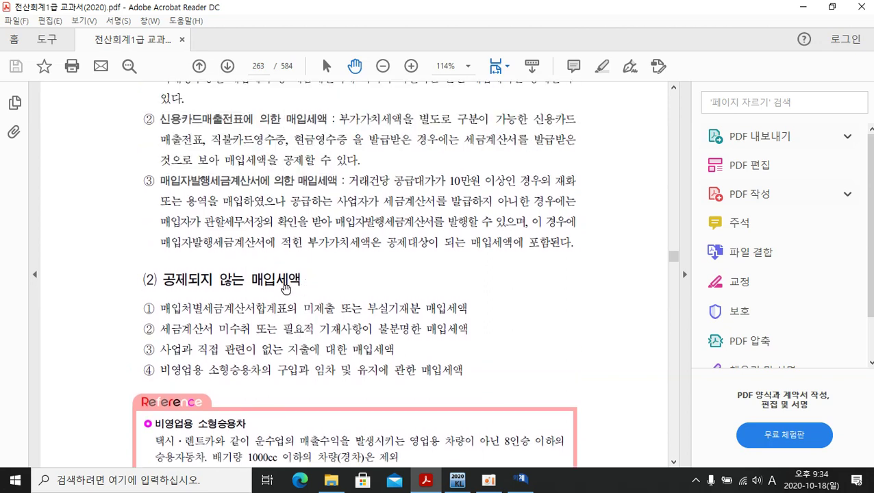
pyautogui.scroll(-1, 301, 249)
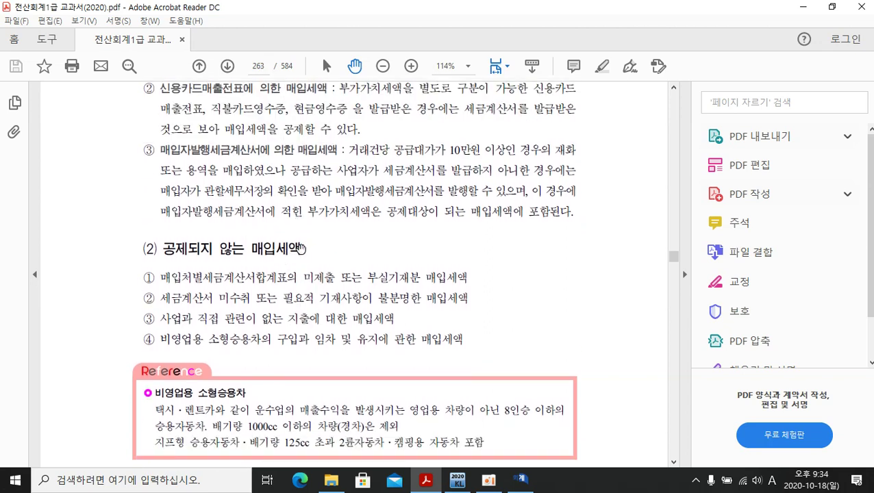
pyautogui.scroll(-1, 318, 257)
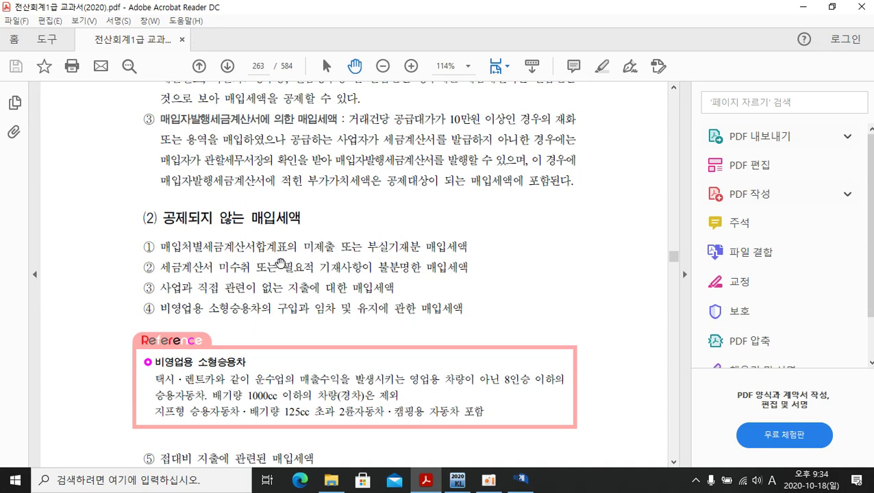
pyautogui.scroll(4, 277, 245)
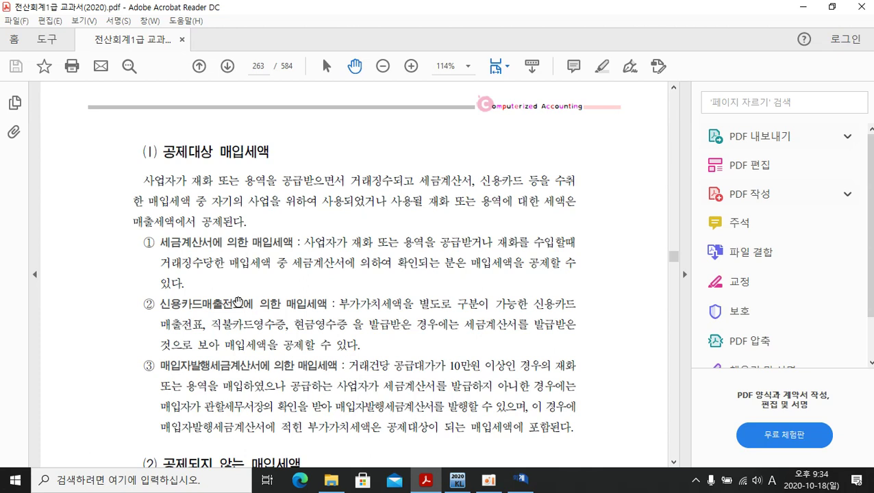
# - Scroll down page 263 to show all four 공제되지 않는 매입세액 items
pyautogui.scroll(-1, 238, 302)
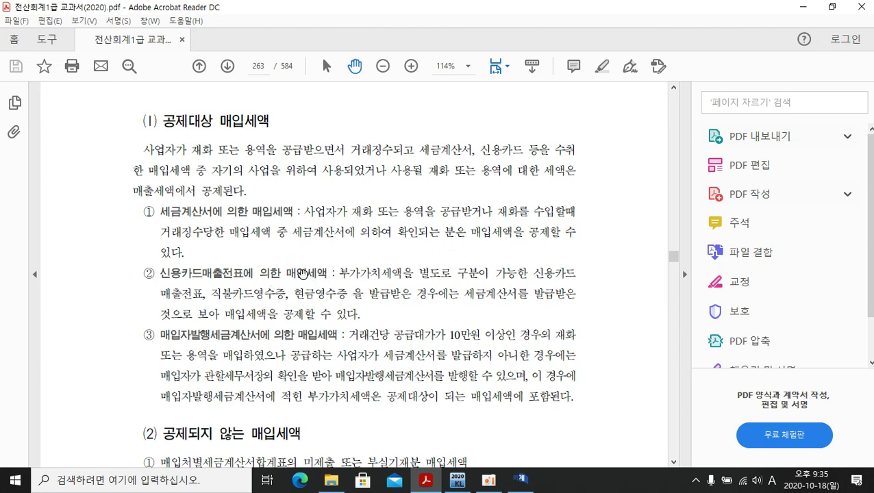
pyautogui.scroll(-2, 307, 284)
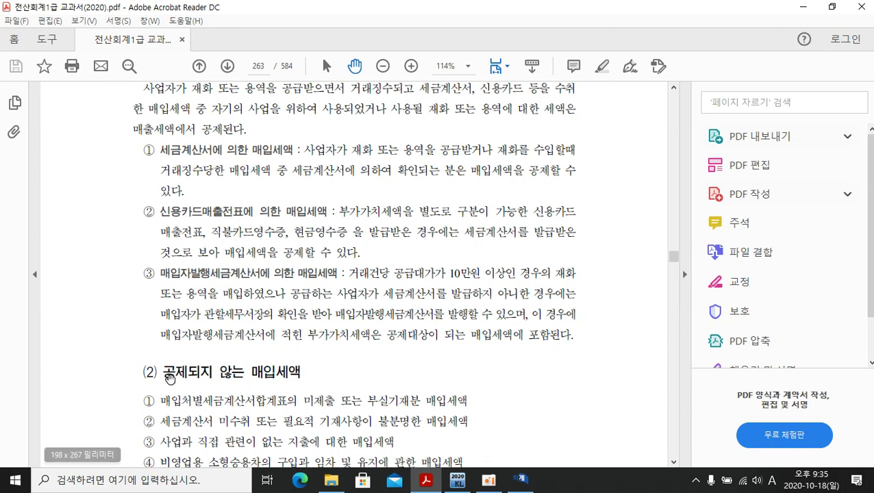
pyautogui.scroll(-1, 283, 384)
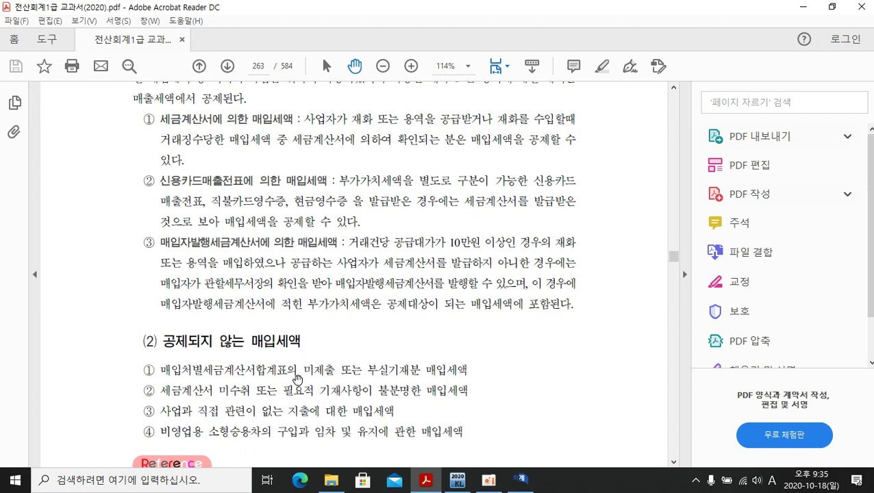
pyautogui.scroll(-3, 290, 370)
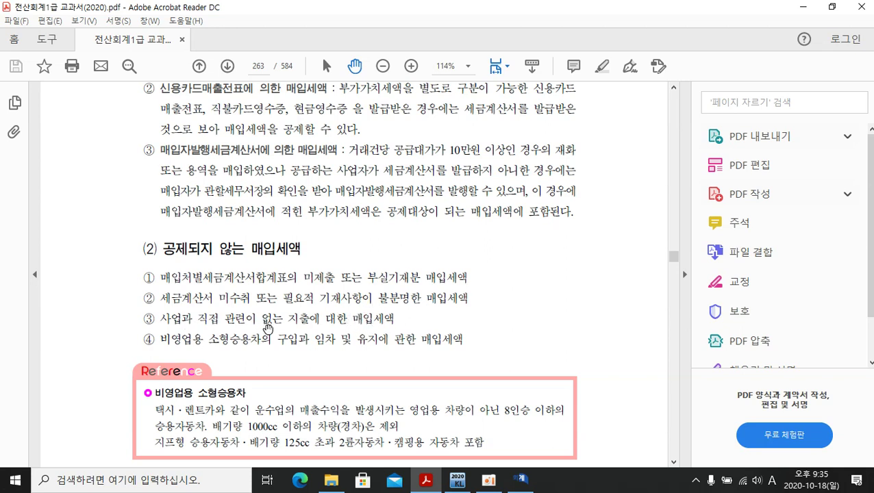
pyautogui.scroll(-3, 267, 329)
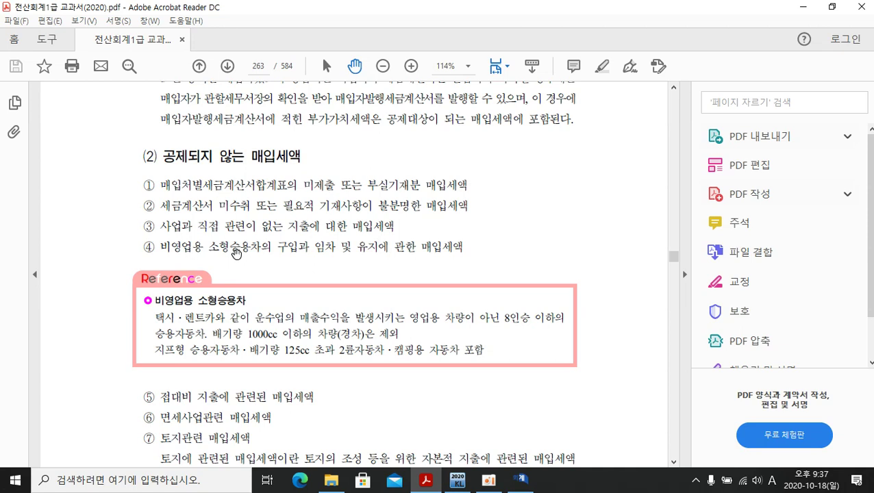
pyautogui.scroll(-1, 235, 253)
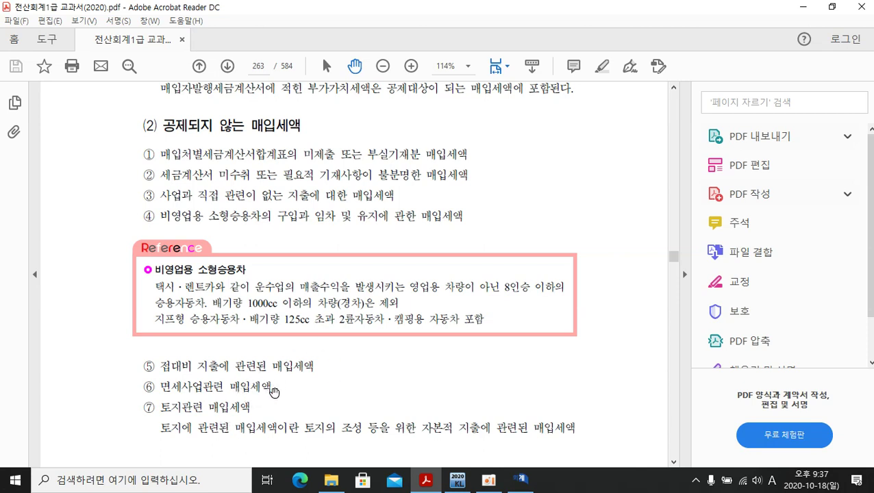
pyautogui.scroll(-1, 272, 382)
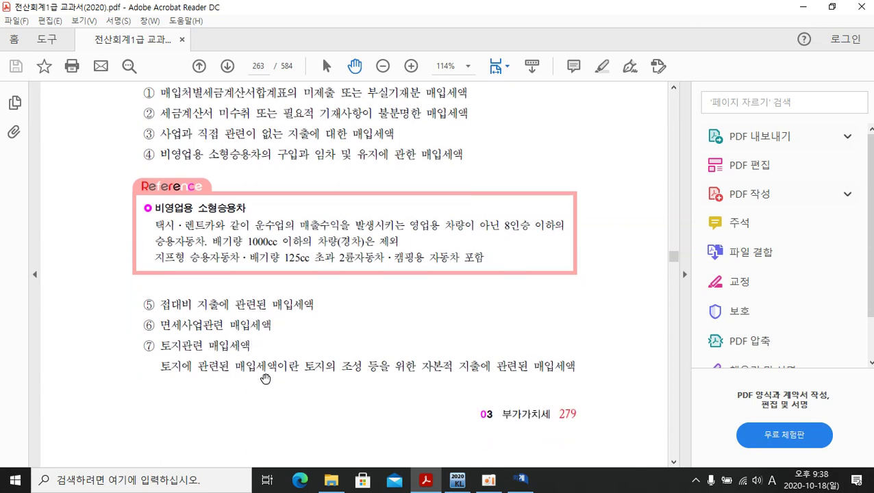
pyautogui.scroll(-2, 275, 352)
pyautogui.scroll(-4, 275, 352)
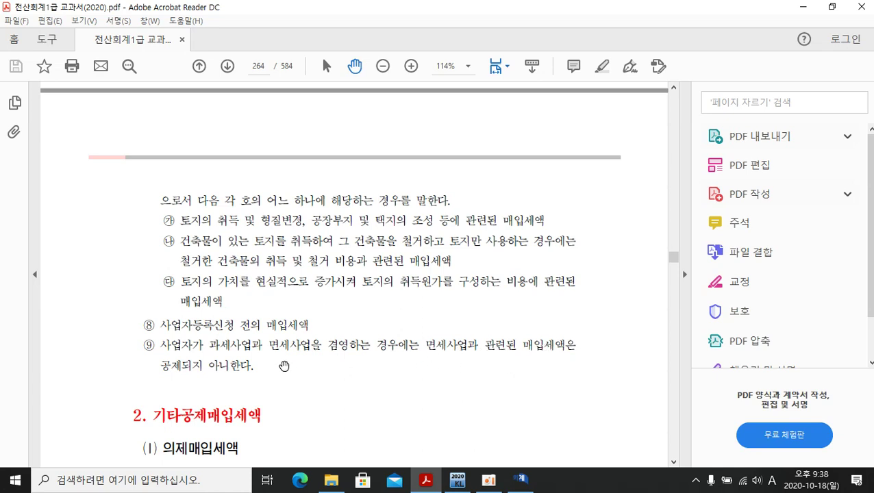
pyautogui.scroll(10, 311, 348)
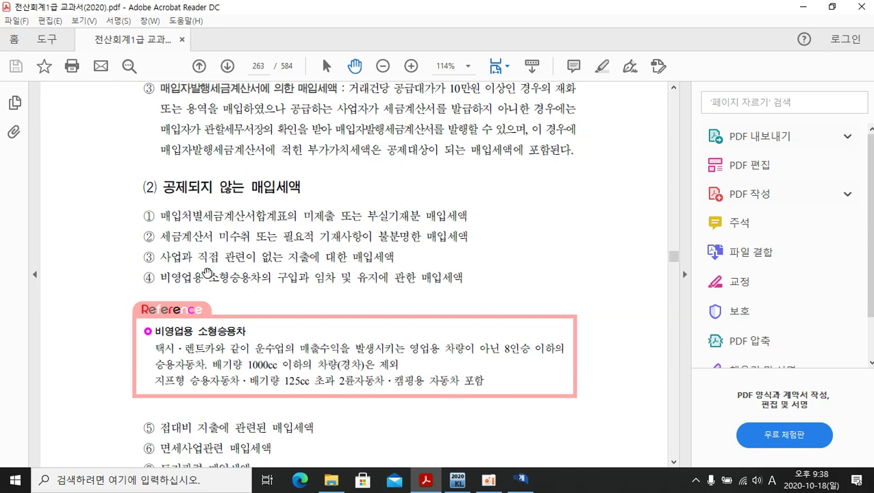
pyautogui.scroll(-1, 211, 320)
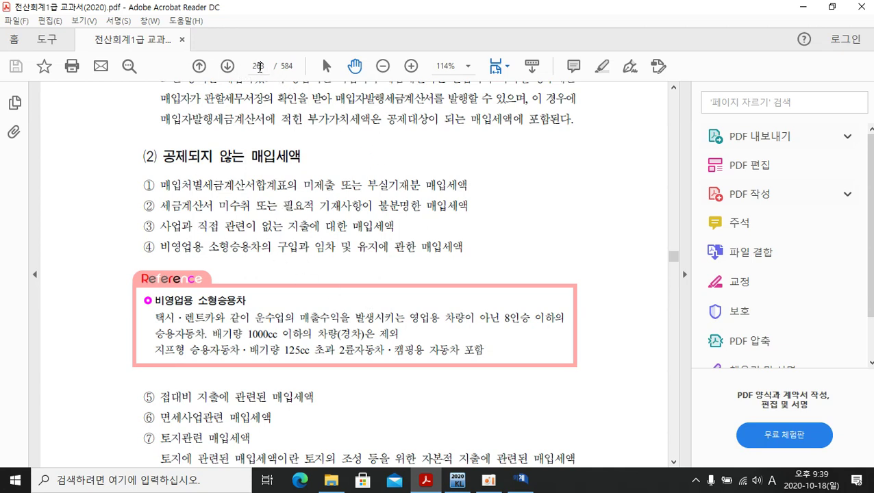
# - Jump the PDF to page 367, then 365, and scroll up to page 362's exercises [7]–[10]
pyautogui.click(259, 67)
pyautogui.write('367')
pyautogui.press('Return')
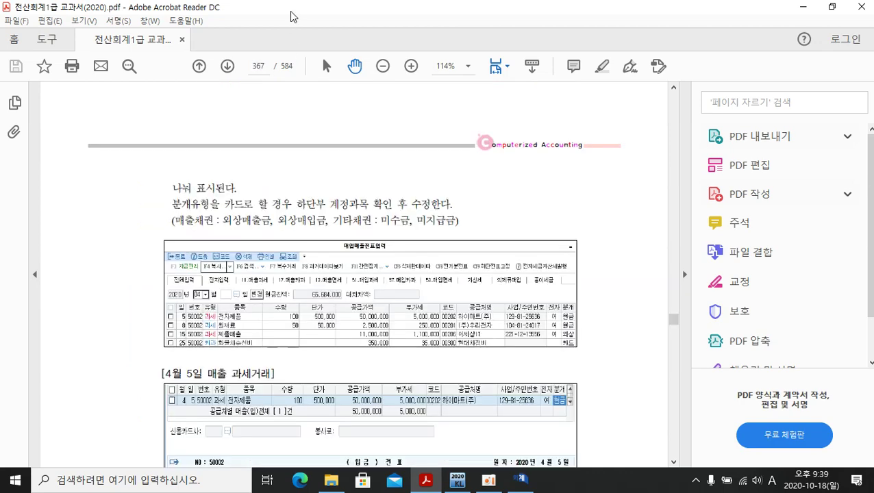
pyautogui.click(266, 66)
pyautogui.write('365')
pyautogui.press('Return')
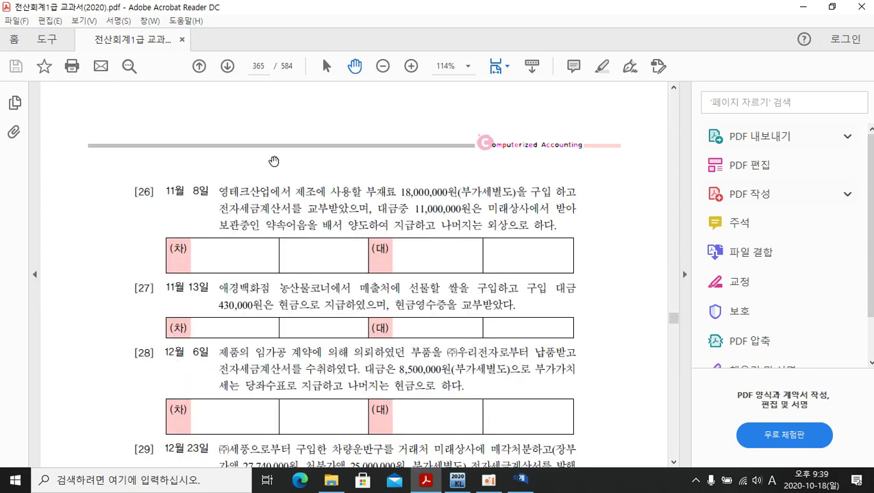
pyautogui.scroll(8, 286, 285)
pyautogui.scroll(20, 287, 284)
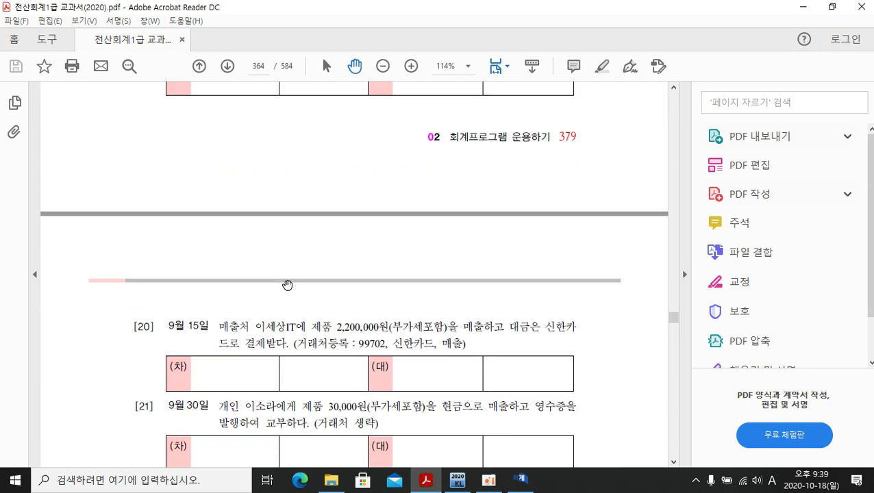
pyautogui.scroll(20, 287, 283)
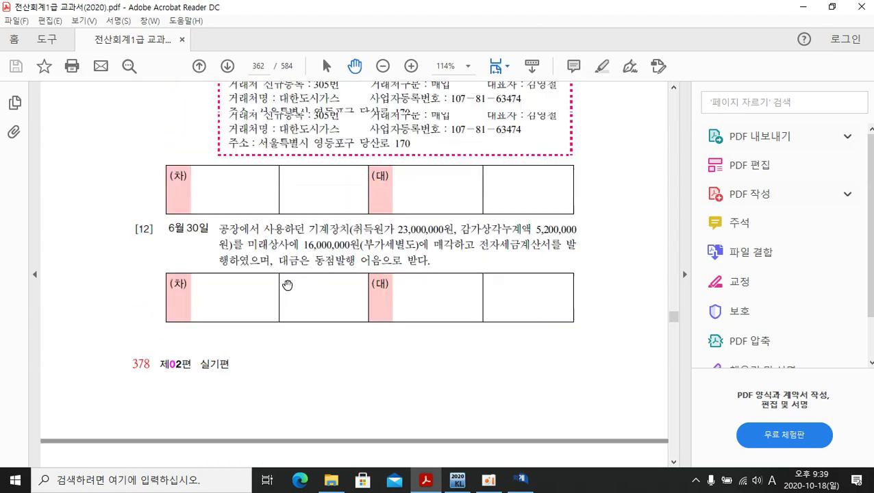
pyautogui.scroll(1, 286, 283)
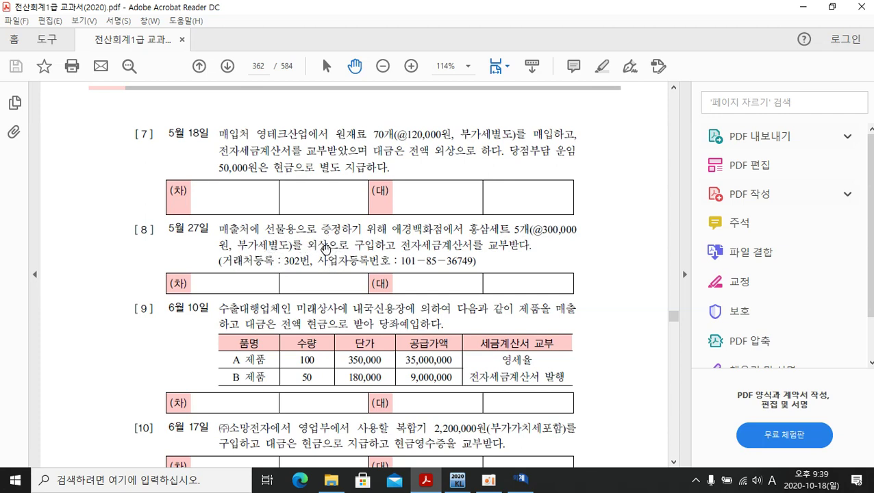
# - Return to KcLep's purchase-sales voucher window and start a new row dated the 27th
pyautogui.moveTo(521, 479)
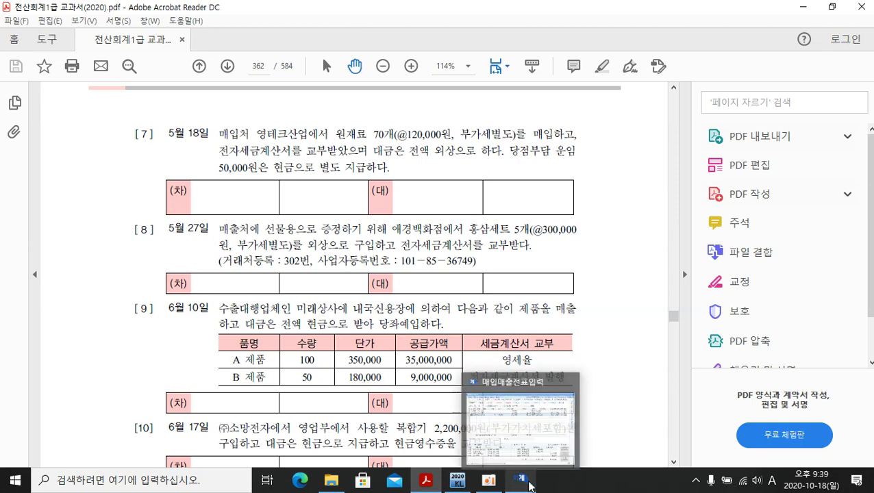
pyautogui.click(509, 455)
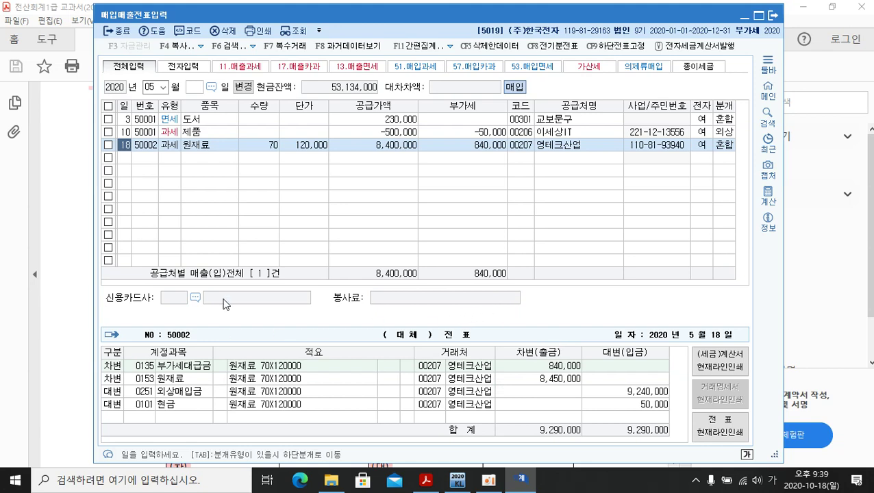
pyautogui.click(126, 156)
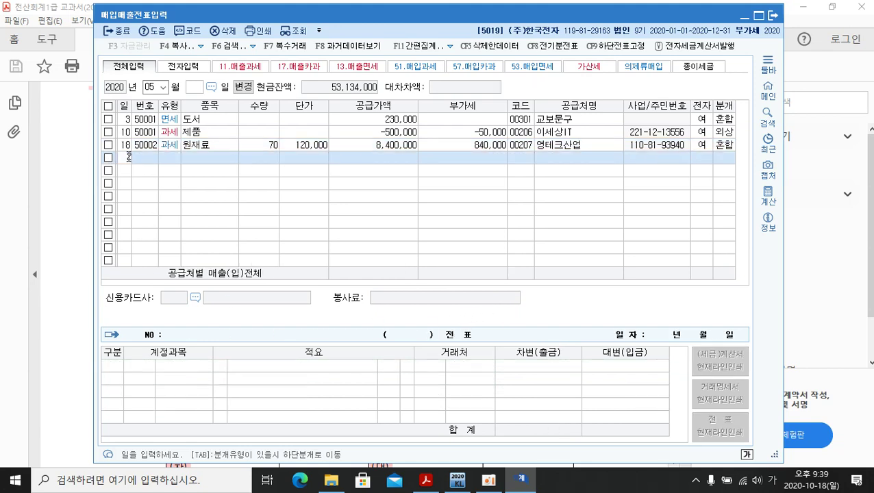
pyautogui.write('27')
pyautogui.press('Return')
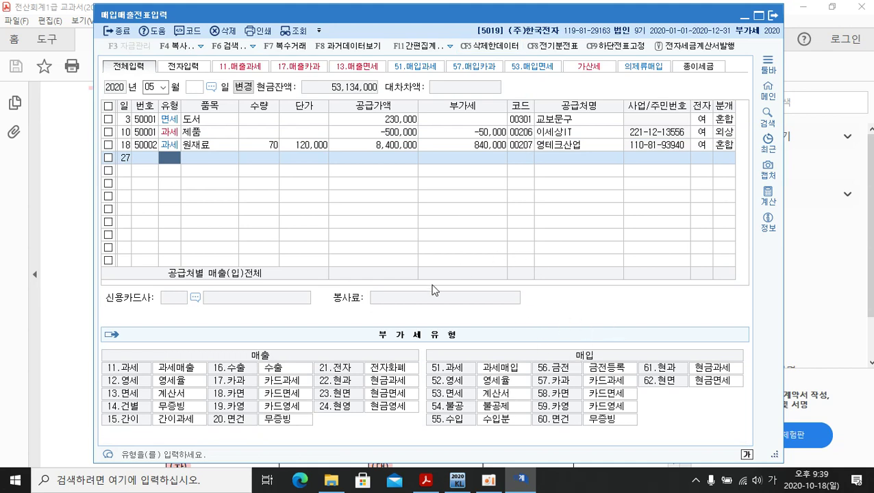
# - Set type 54.불공 and enter 5 홍삼세트 at 300,000, accepting 1,500,000 supply and 150,000 VAT
pyautogui.click(458, 411)
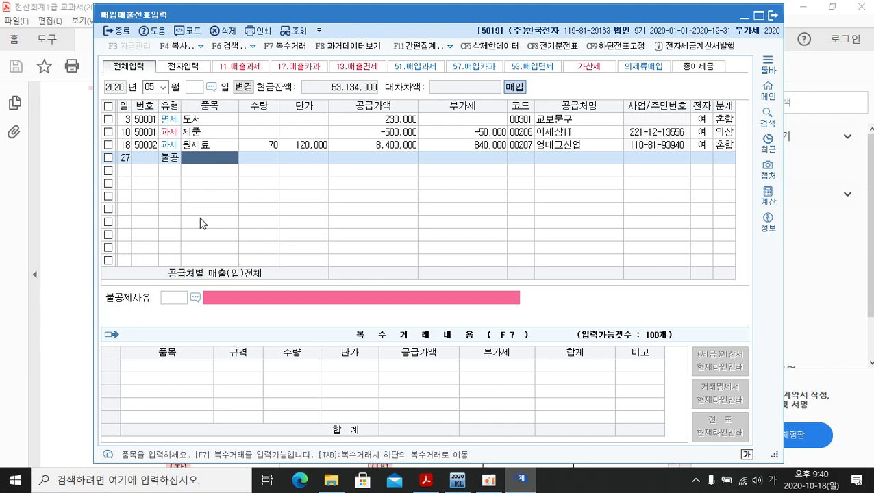
pyautogui.write('홍시')
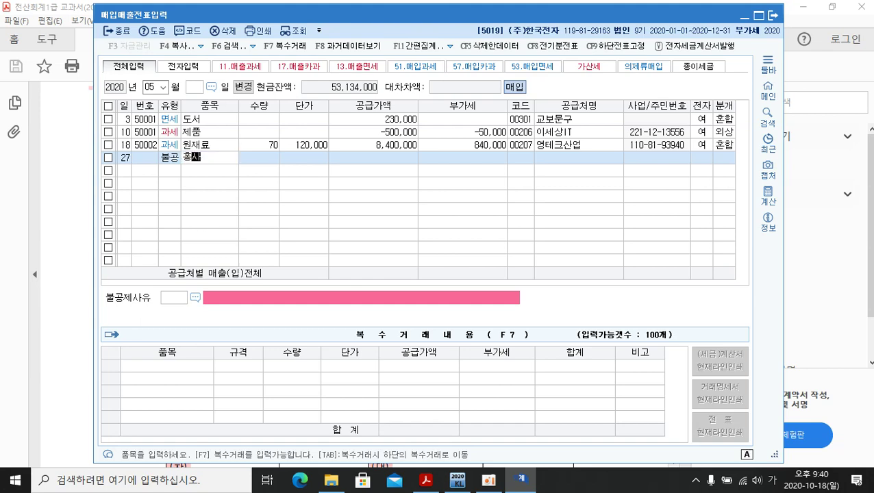
pyautogui.write('세트')
pyautogui.press('Return')
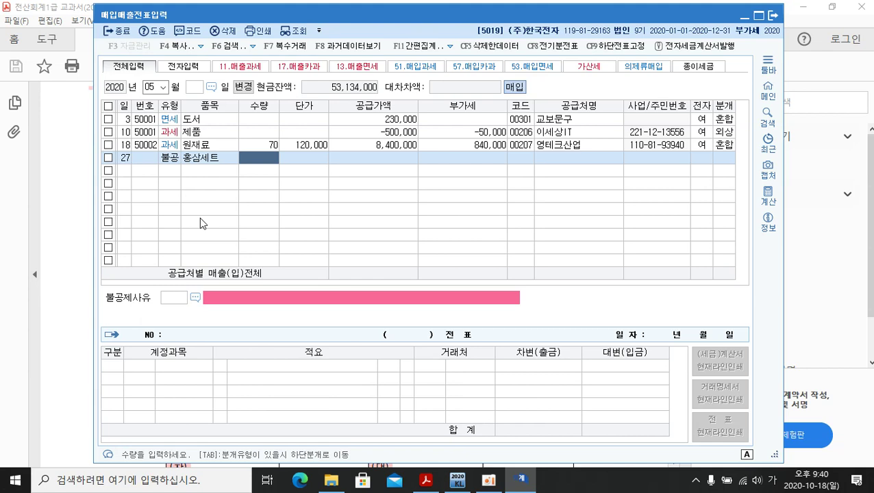
pyautogui.write('5')
pyautogui.press('Return')
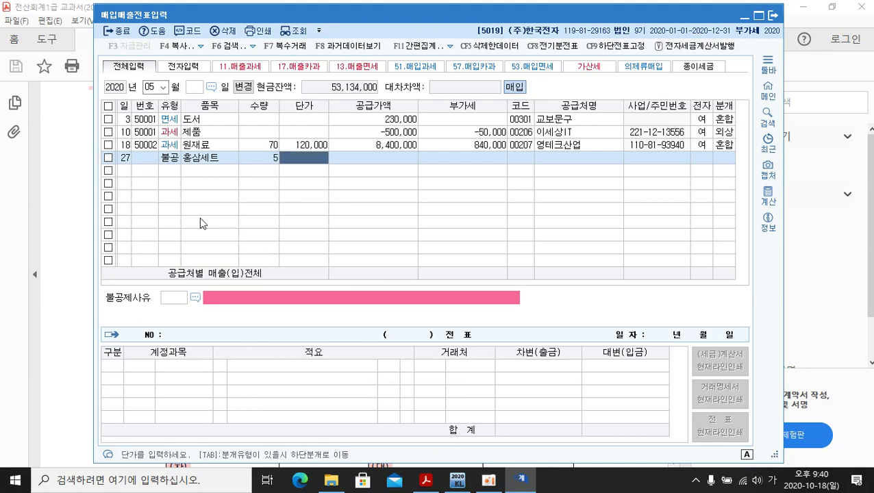
pyautogui.write('3000000')
pyautogui.press('Return')
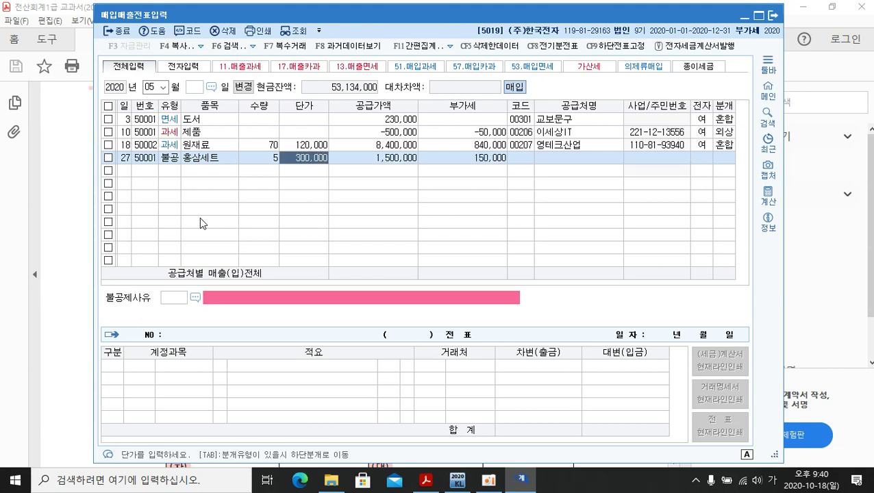
pyautogui.press('Return')
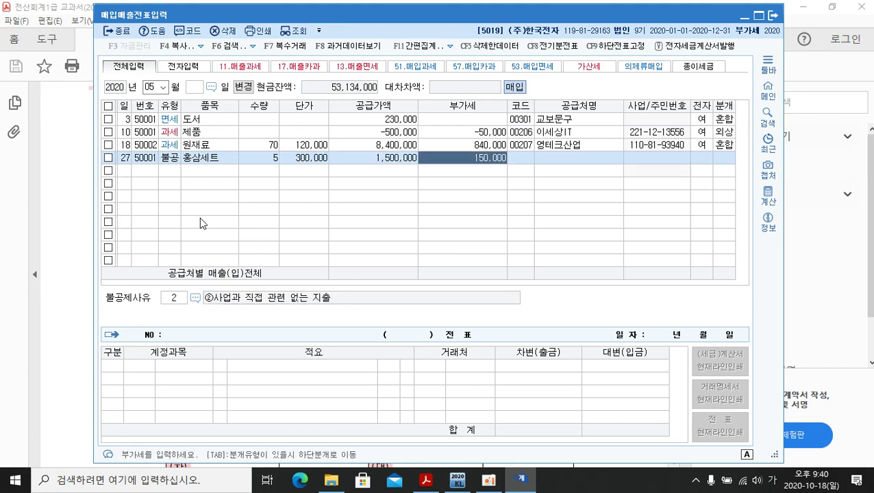
pyautogui.press('Return')
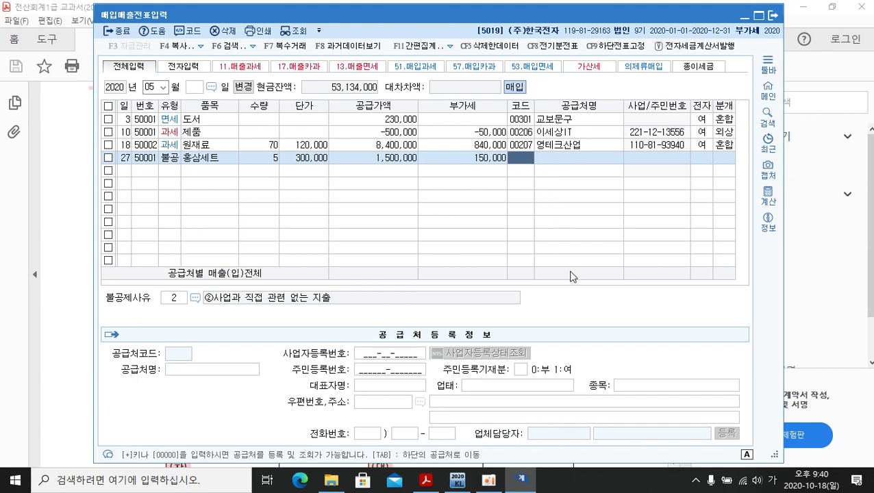
# - Register 애경백화점 as a new supplier with code 00302
pyautogui.press('+')
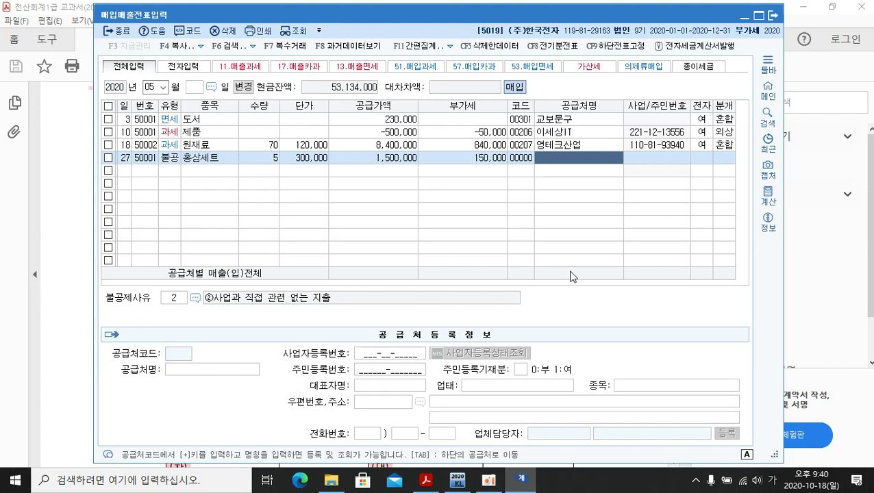
pyautogui.write('애경')
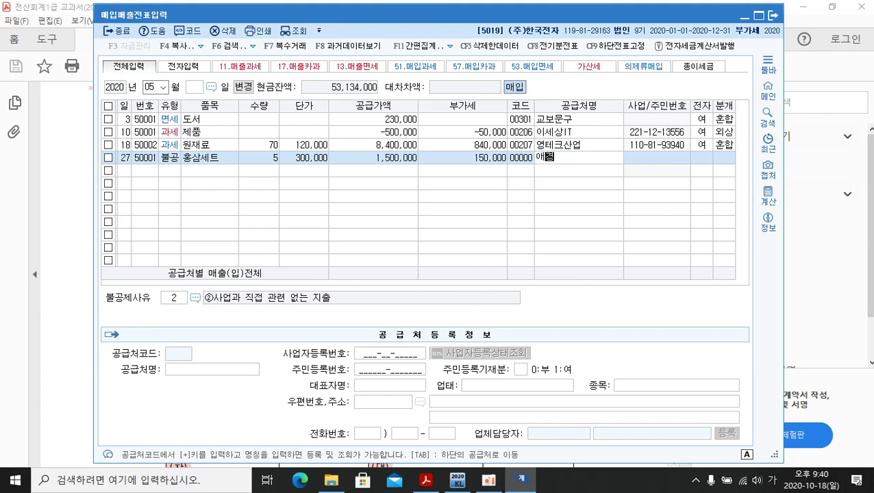
pyautogui.write('백화점')
pyautogui.press('Return')
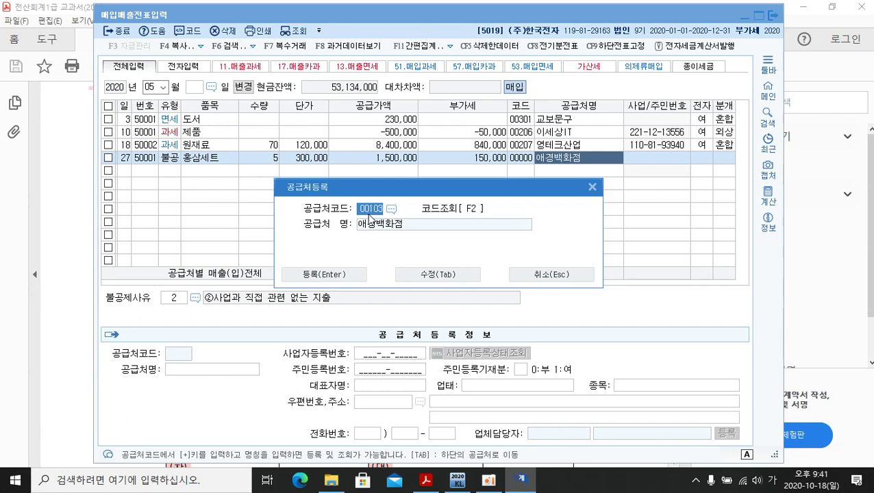
pyautogui.write('303')
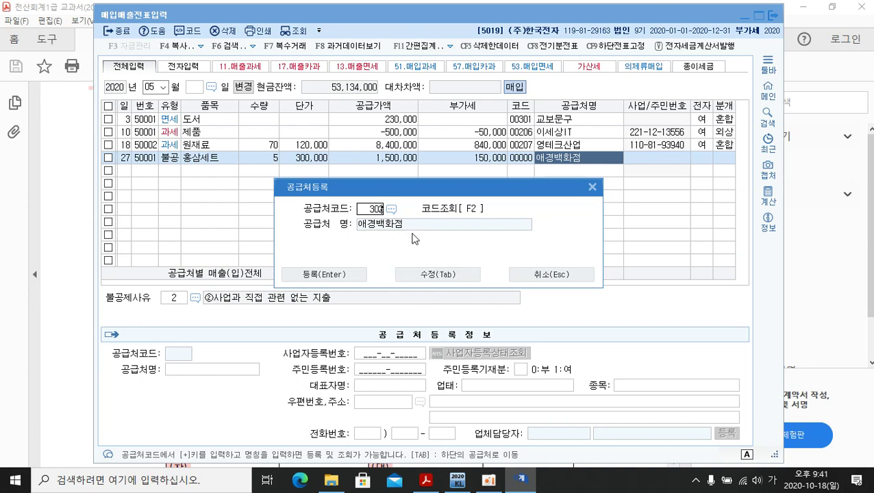
pyautogui.click(424, 276)
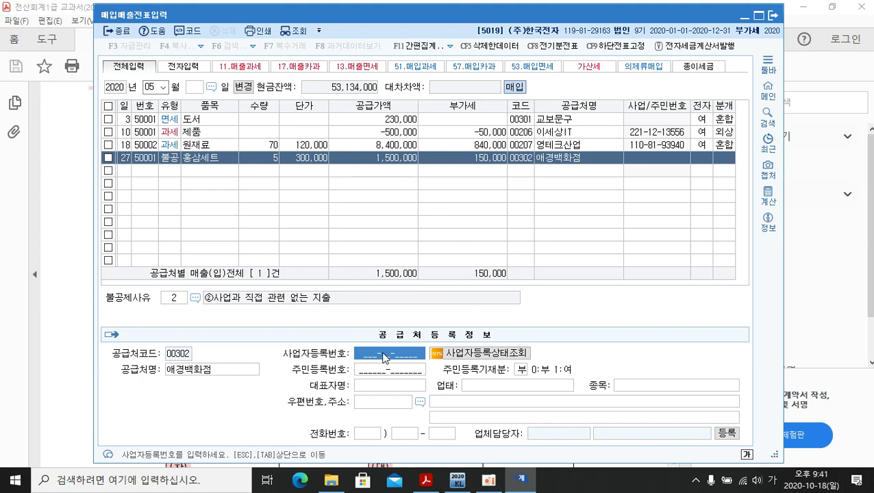
# - Enter 애경백화점's business registration number and skip the remaining supplier details
pyautogui.write('101-')
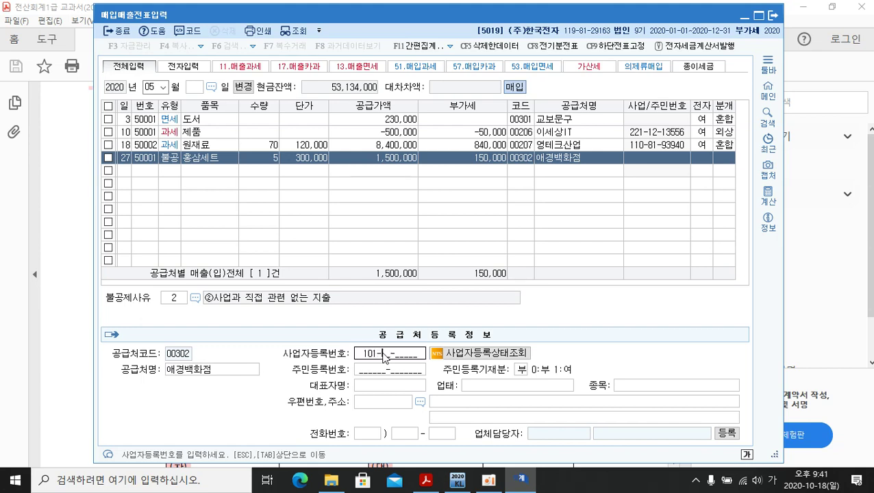
pyautogui.write('85-36749')
pyautogui.press('Return')
pyautogui.press('Return')
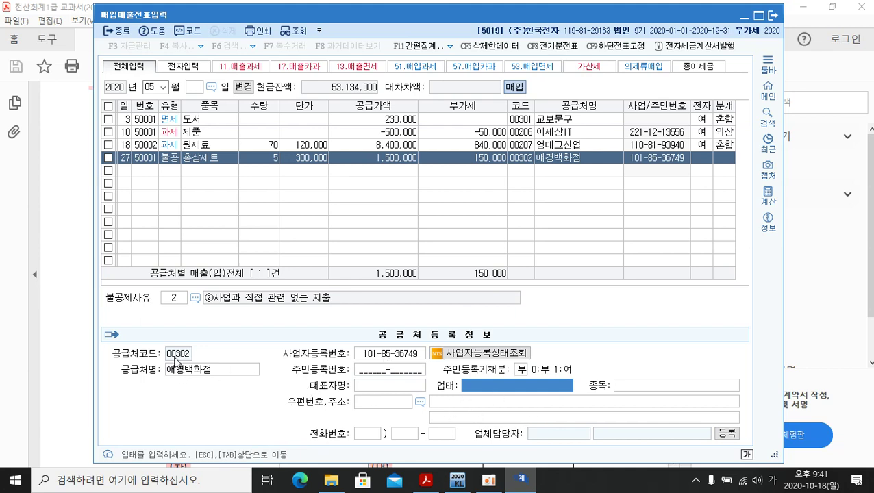
pyautogui.click(727, 433)
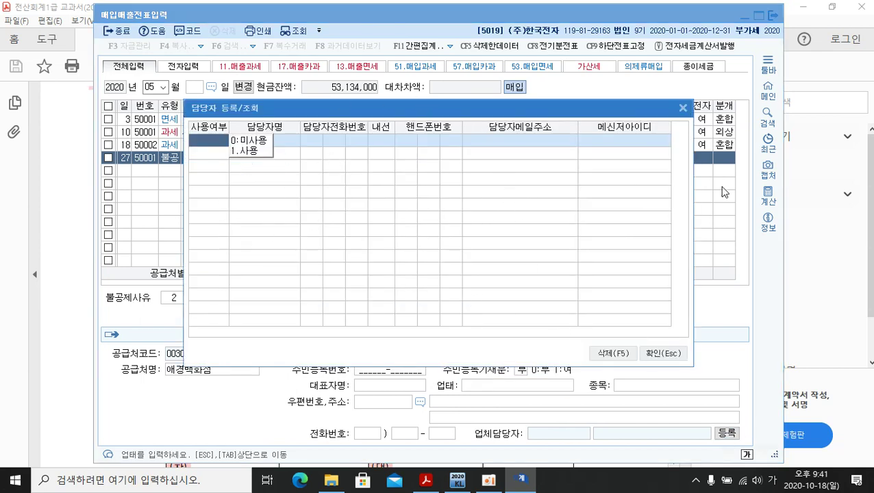
pyautogui.click(654, 354)
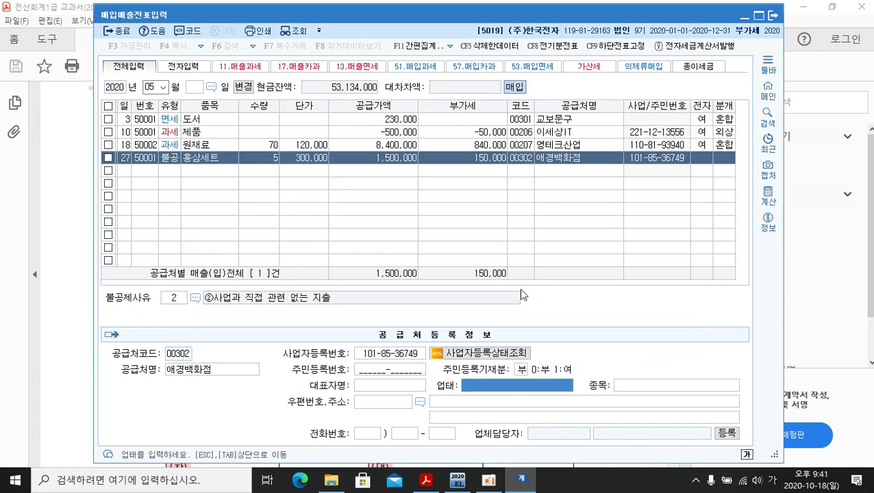
pyautogui.press('Return')
pyautogui.press('Return')
pyautogui.press('Return')
pyautogui.press('Return')
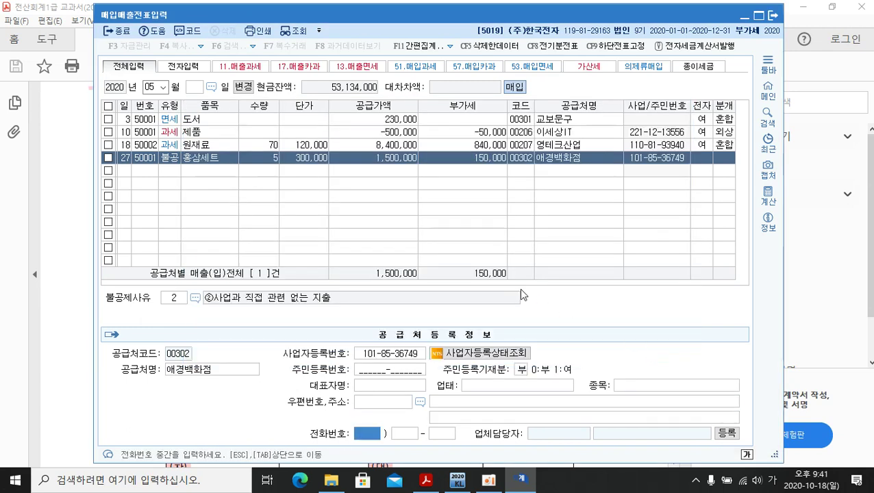
pyautogui.press('Return')
pyautogui.press('Return')
pyautogui.press('Return')
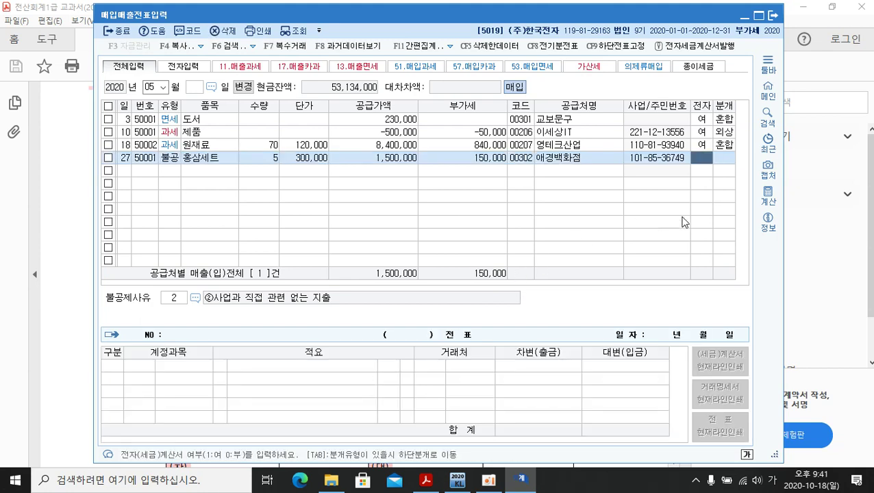
# - Mark the May 27 홍삼세트 purchase as an electronic invoice (전자 = 1)
pyautogui.click(521, 161)
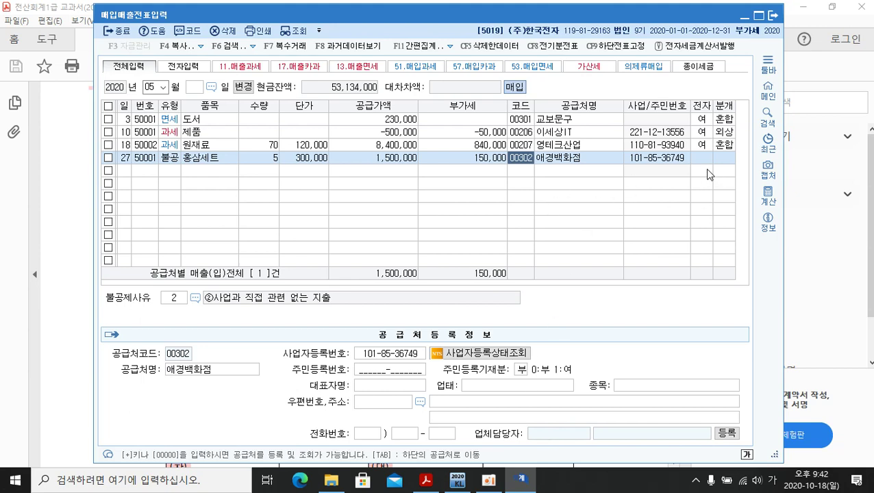
pyautogui.press('Return')
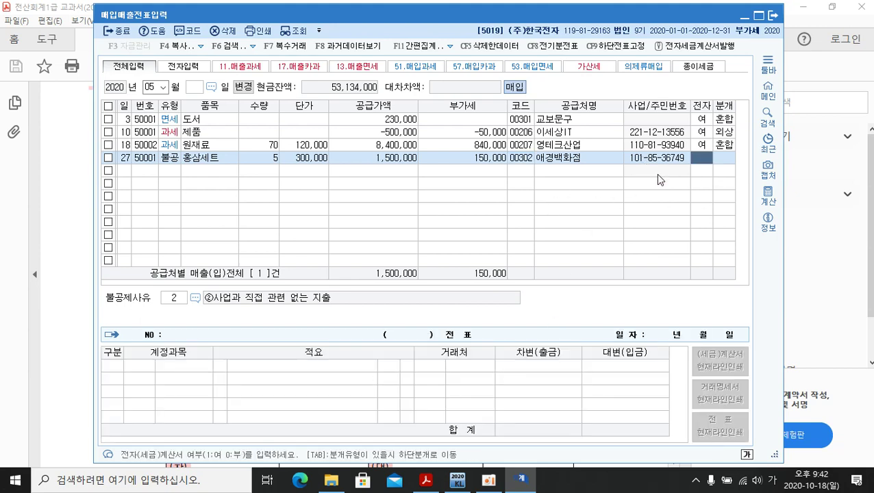
pyautogui.write('1')
pyautogui.press('Return')
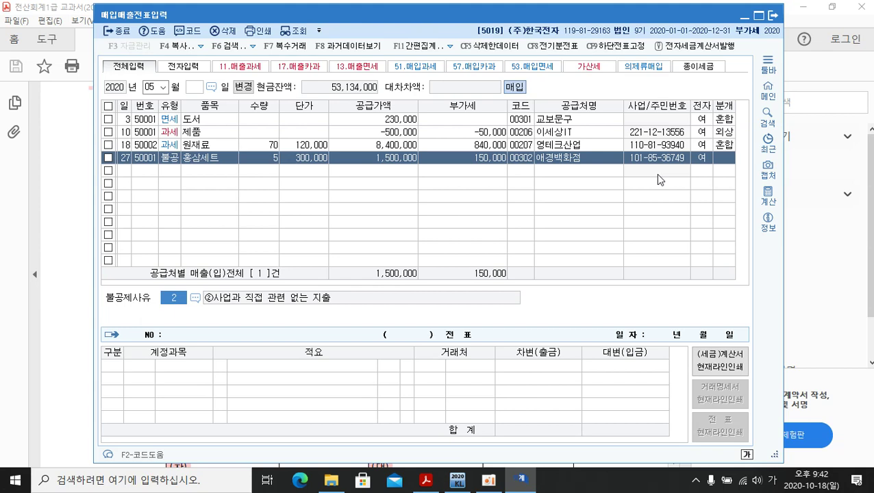
# - Set the 불공제사유 to ④접대비 및 이와 유사한 비용 관련
pyautogui.click(196, 298)
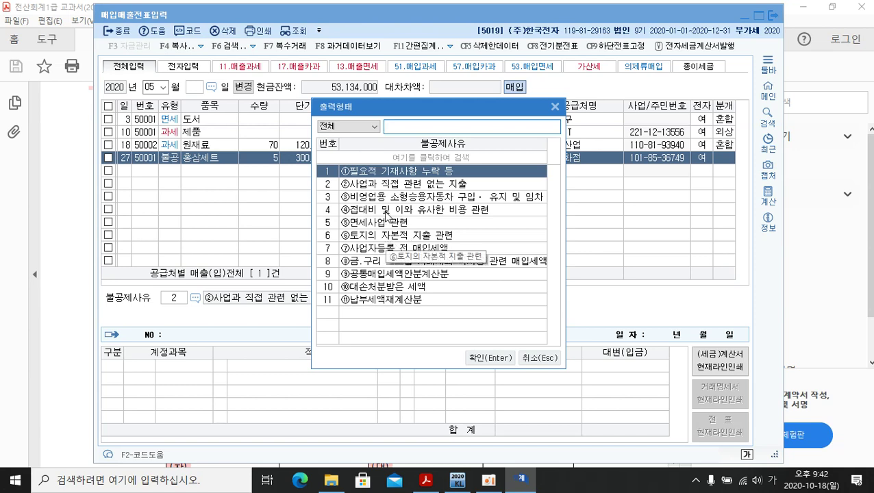
pyautogui.click(352, 209)
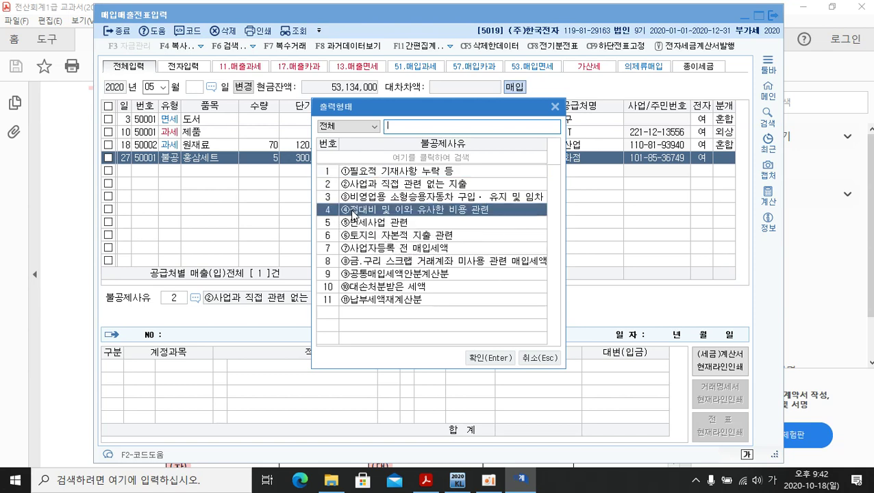
pyautogui.click(490, 358)
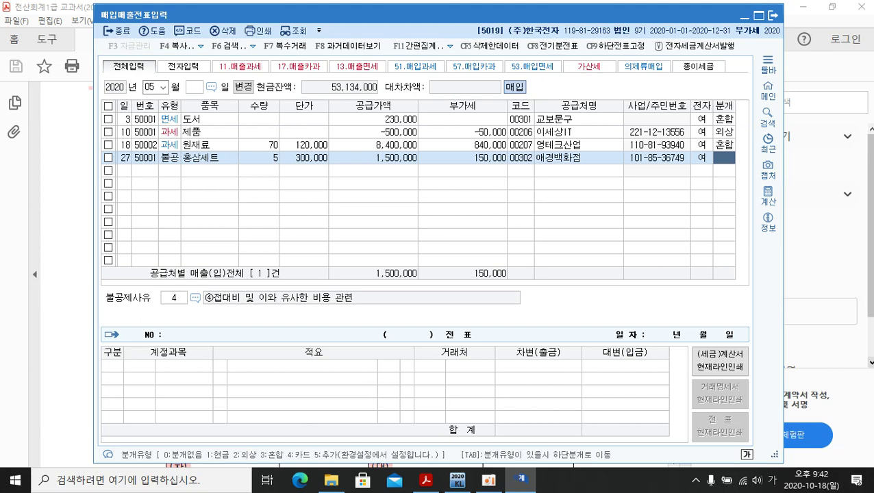
# - Generate the mixed journal and make 0813 접대비 the debit account
pyautogui.press('Return')
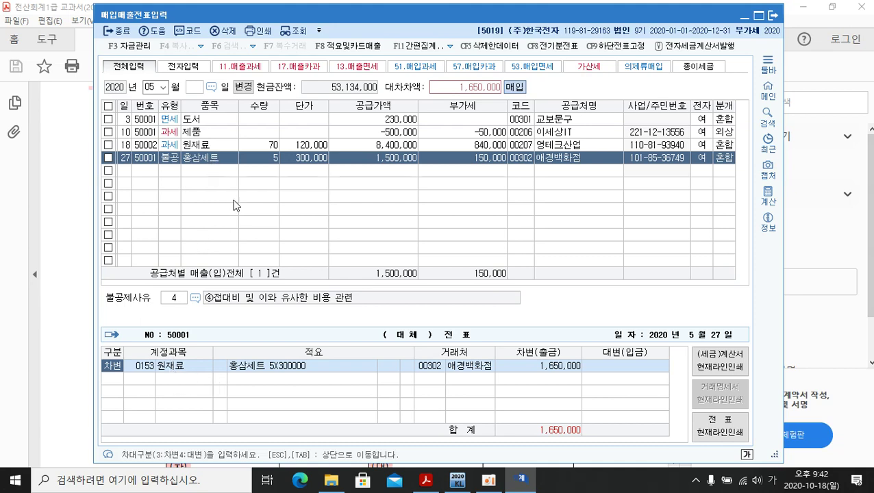
pyautogui.press('Return')
pyautogui.write('접대')
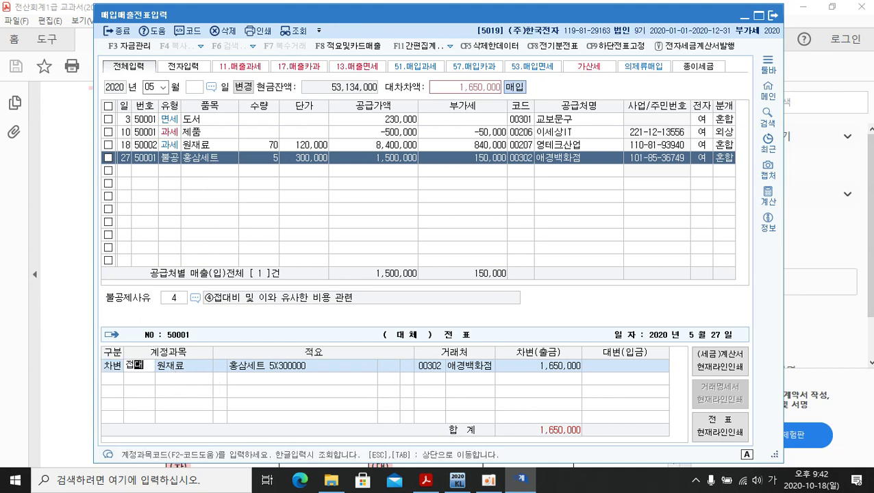
pyautogui.press('Return')
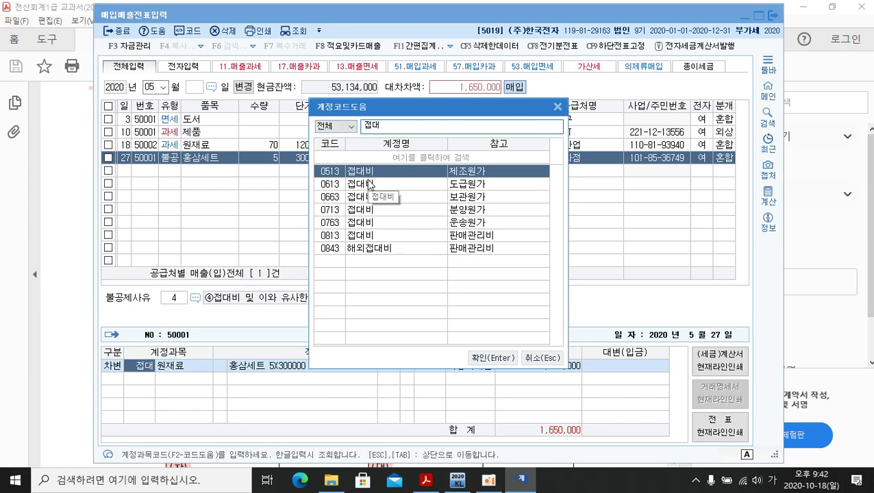
pyautogui.click(369, 237)
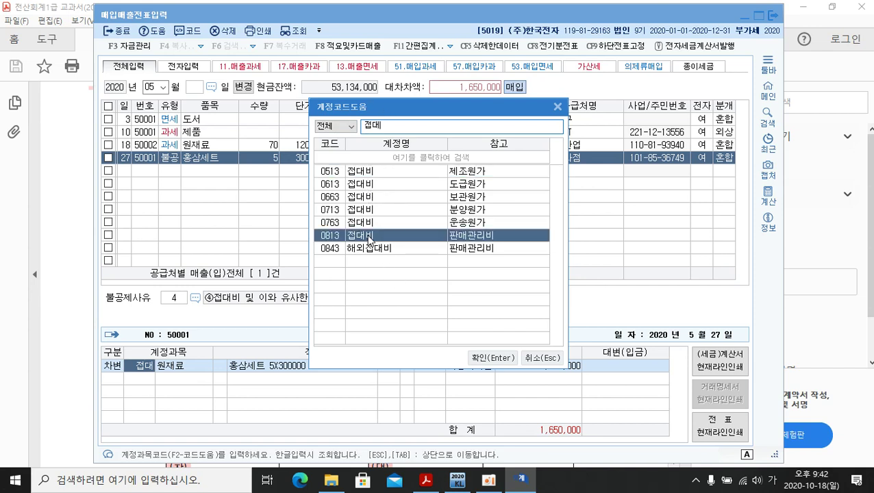
pyautogui.click(492, 370)
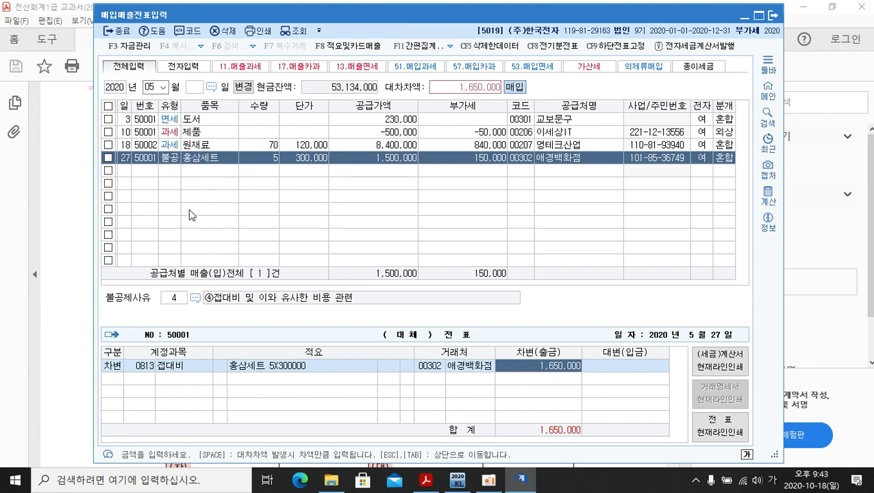
# - Add a 1,650,000 credit line to 0253 미지급금 and save the voucher
pyautogui.press('Return')
pyautogui.write('4')
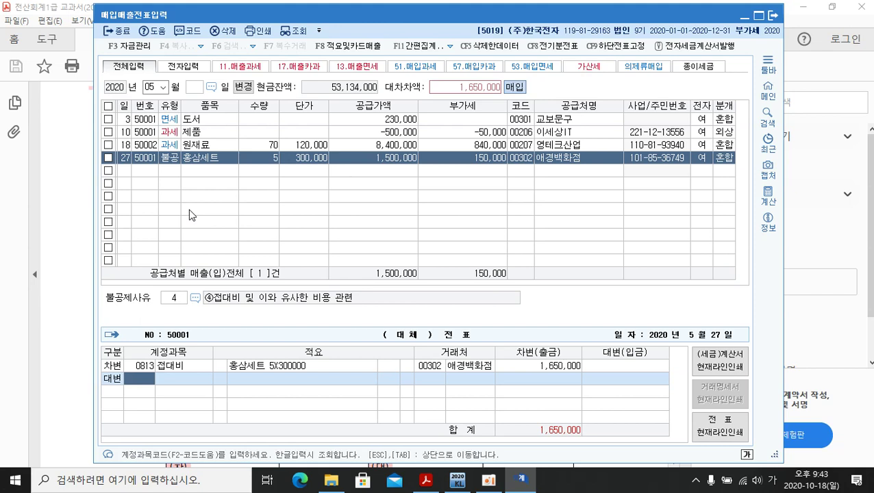
pyautogui.write('미지')
pyautogui.press('Return')
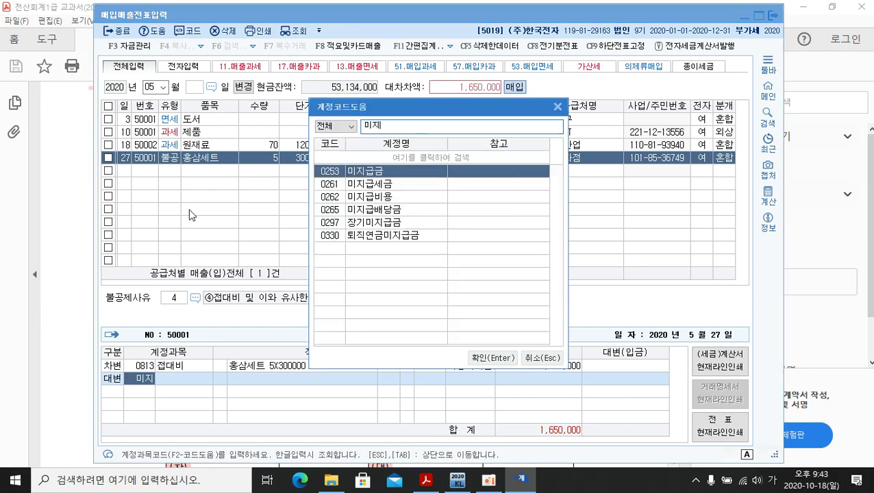
pyautogui.click(490, 359)
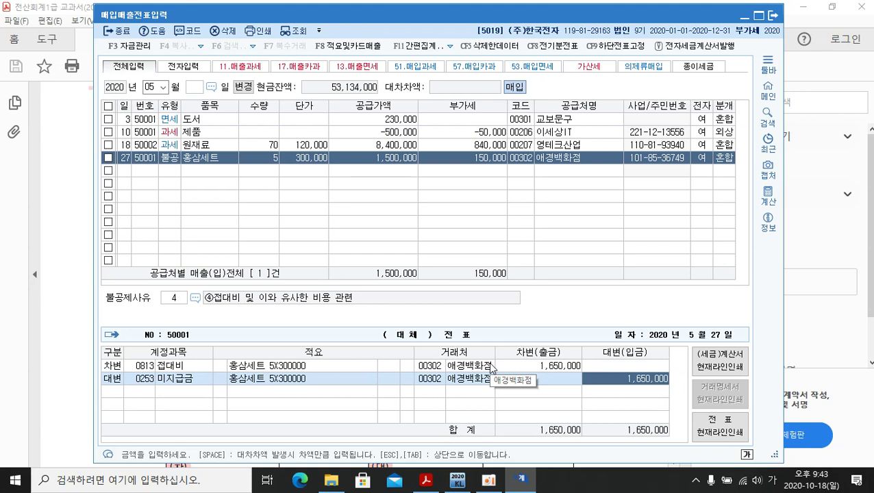
pyautogui.press('Return')
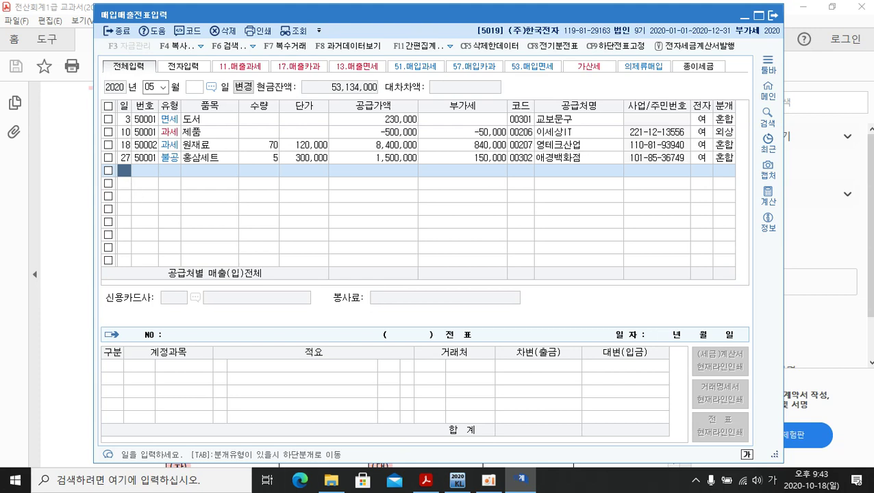
pyautogui.click(124, 157)
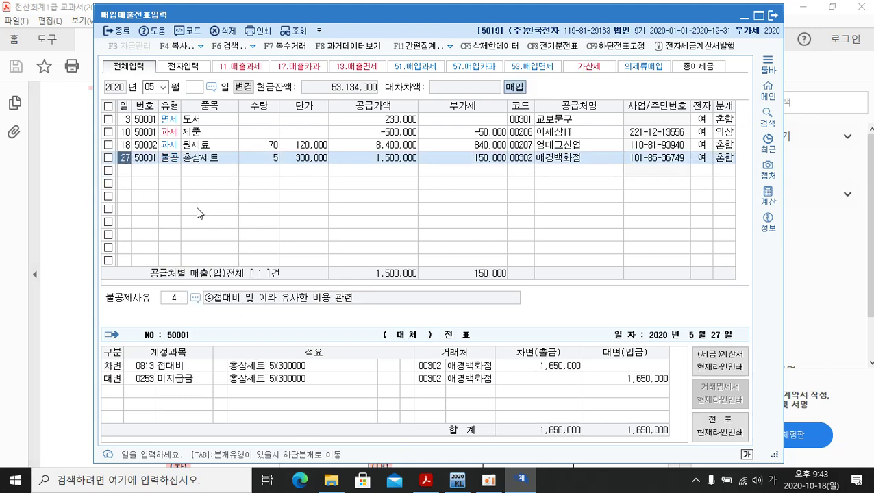
# - Review the journals of the 3rd 도서, 10th 제품, 18th 원재료 and 27th 홍삼세트 vouchers, then return to the PDF
pyautogui.click(126, 119)
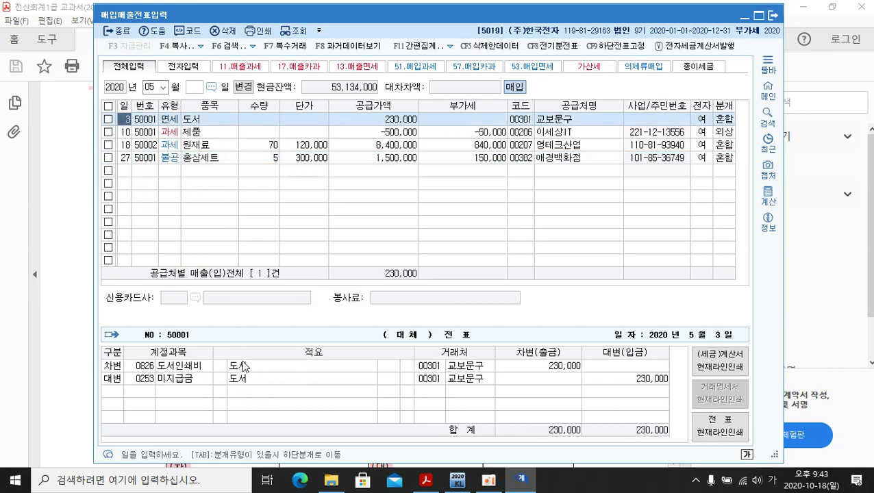
pyautogui.click(131, 132)
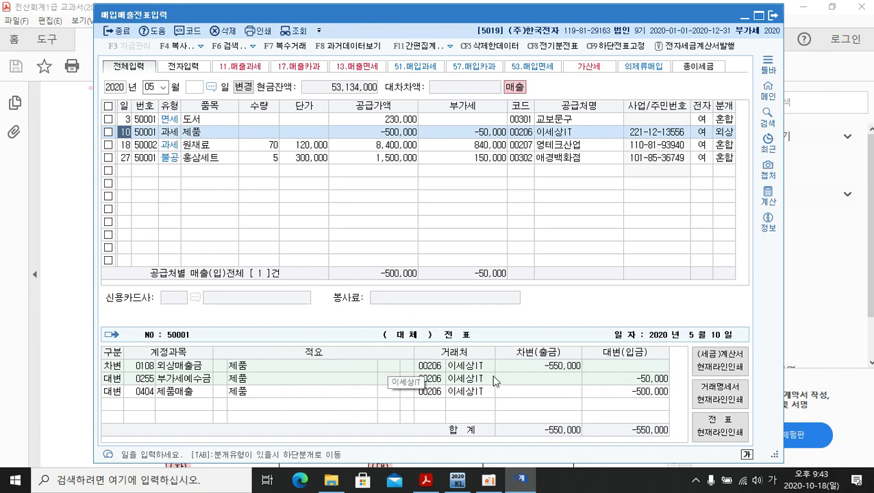
pyautogui.click(130, 146)
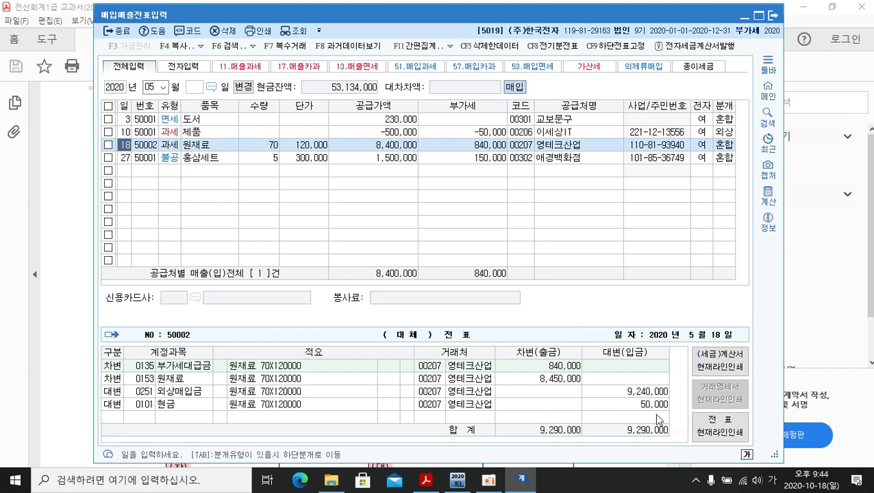
pyautogui.click(123, 157)
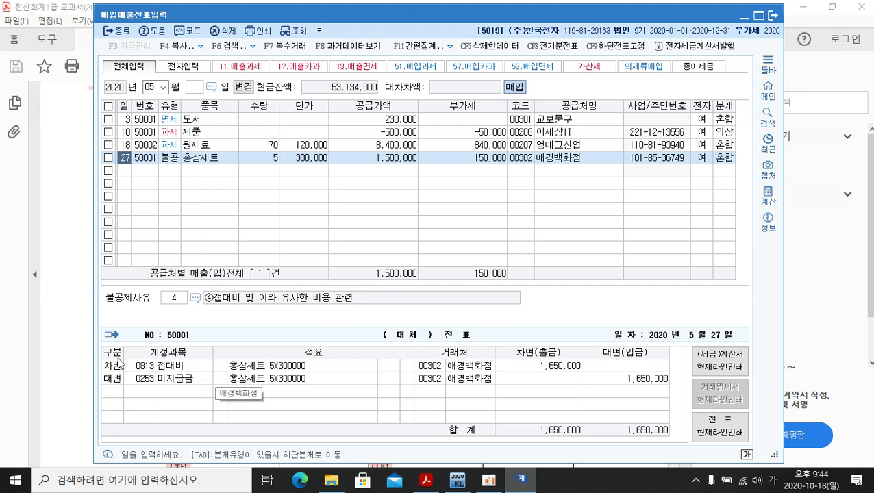
pyautogui.click(426, 480)
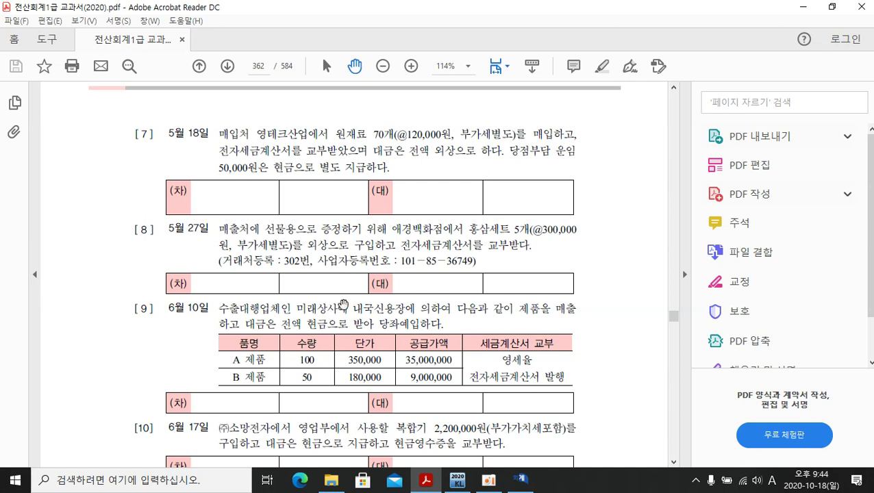
pyautogui.scroll(-1, 396, 367)
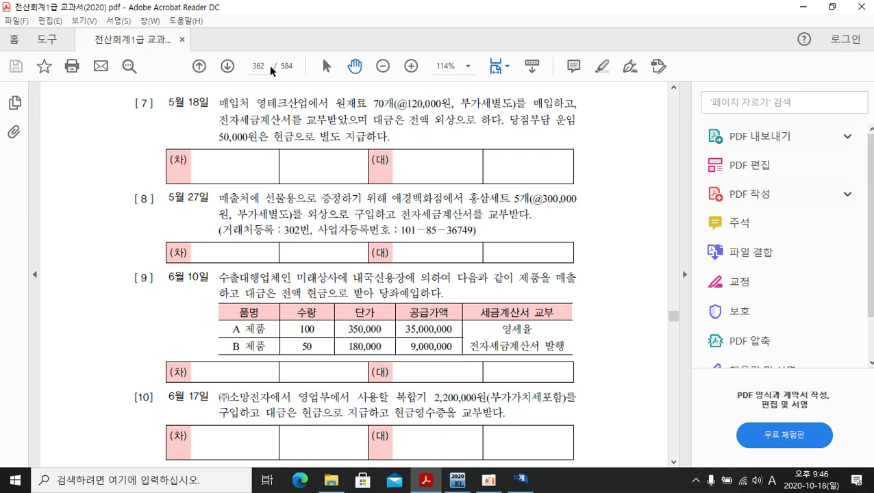
# - Jump the PDF to page 250 and scroll up to the zero-rate bullet list
pyautogui.moveTo(264, 69); pyautogui.dragTo(252, 68)
pyautogui.write('250')
pyautogui.press('Return')
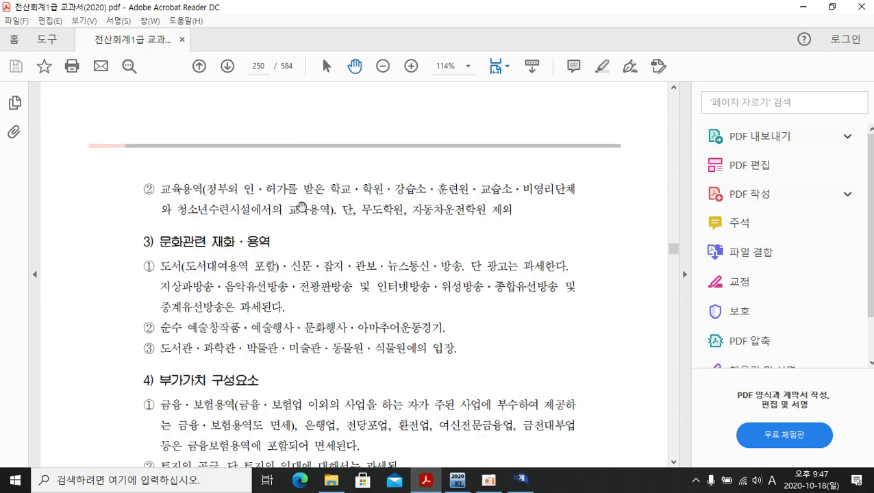
pyautogui.scroll(5, 292, 205)
pyautogui.scroll(10, 288, 278)
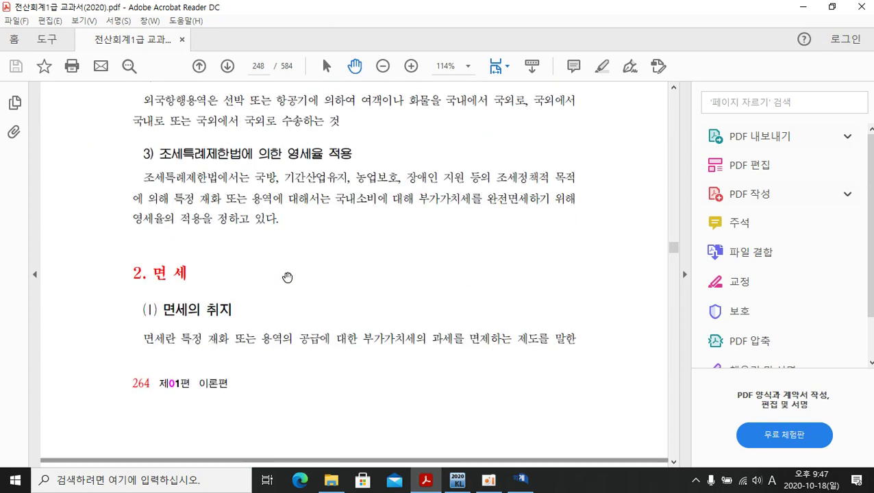
pyautogui.scroll(10, 288, 277)
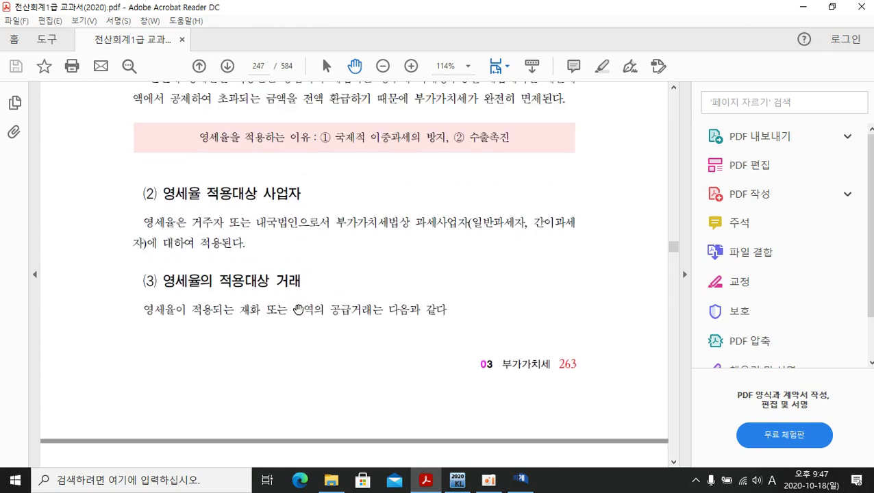
pyautogui.scroll(5, 374, 335)
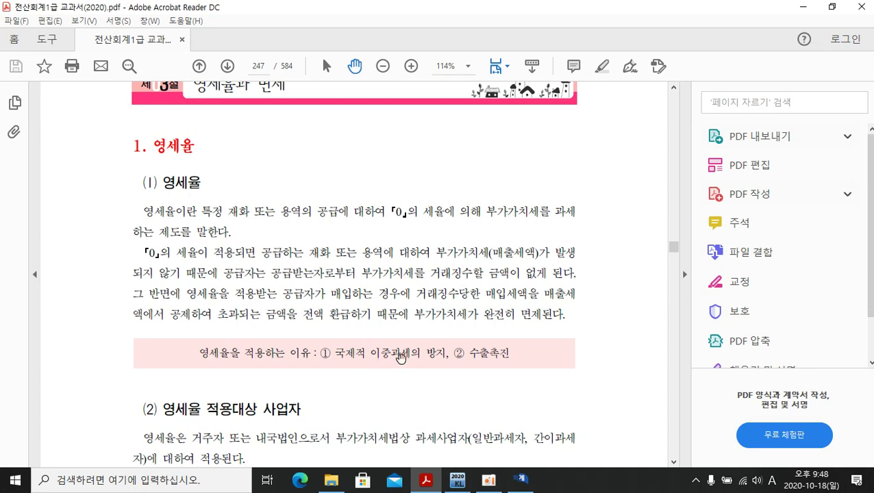
# - Scroll down to page 249's 면세와 영세율 비교 table
pyautogui.scroll(-2, 434, 333)
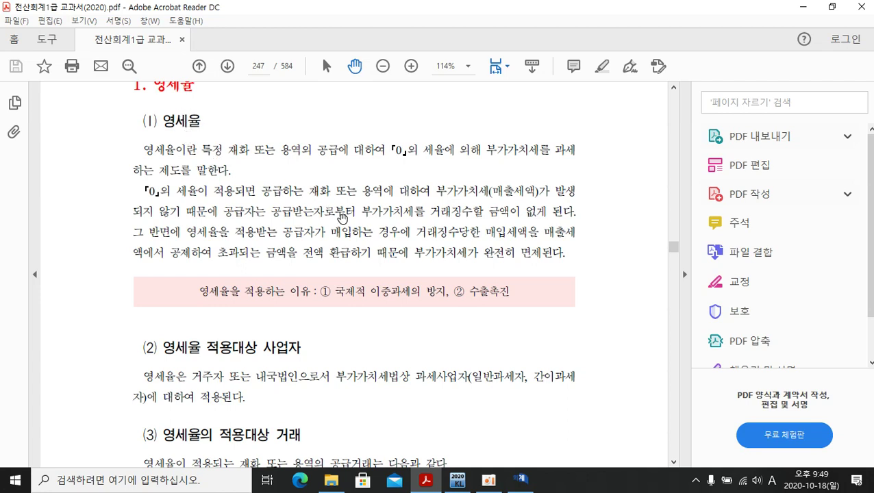
pyautogui.scroll(-2, 341, 218)
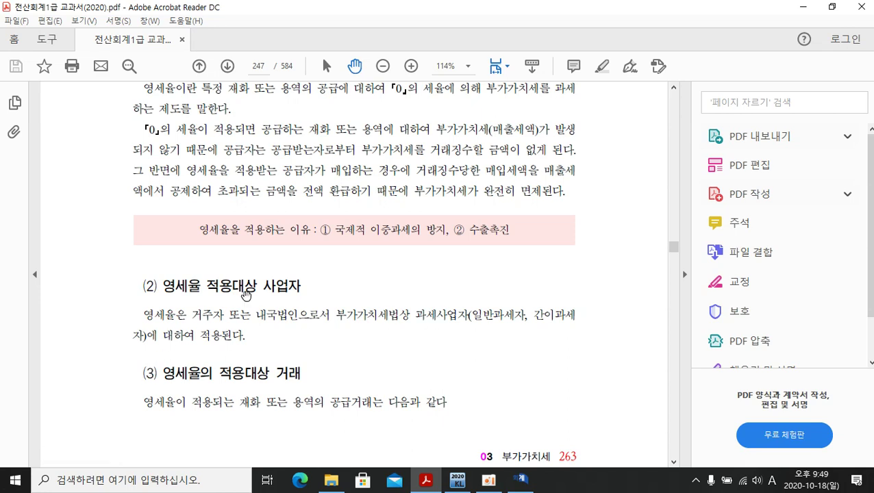
pyautogui.scroll(-3, 254, 332)
pyautogui.scroll(-12, 243, 298)
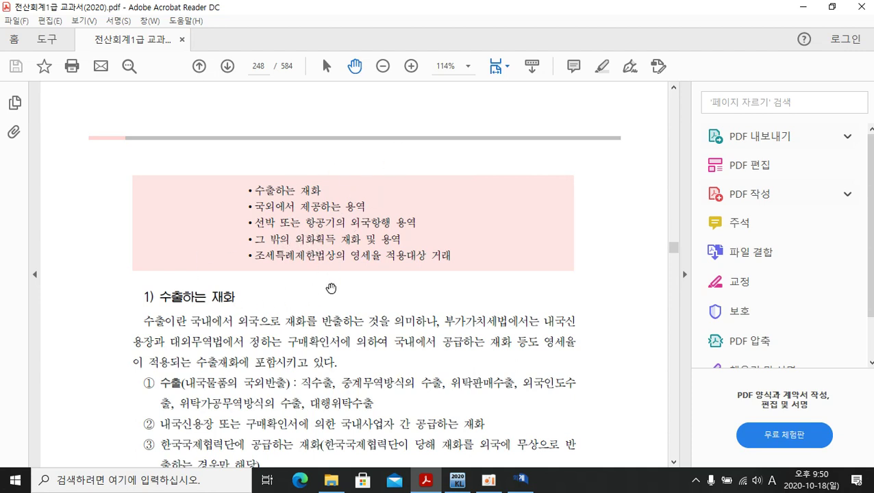
pyautogui.scroll(-10, 330, 288)
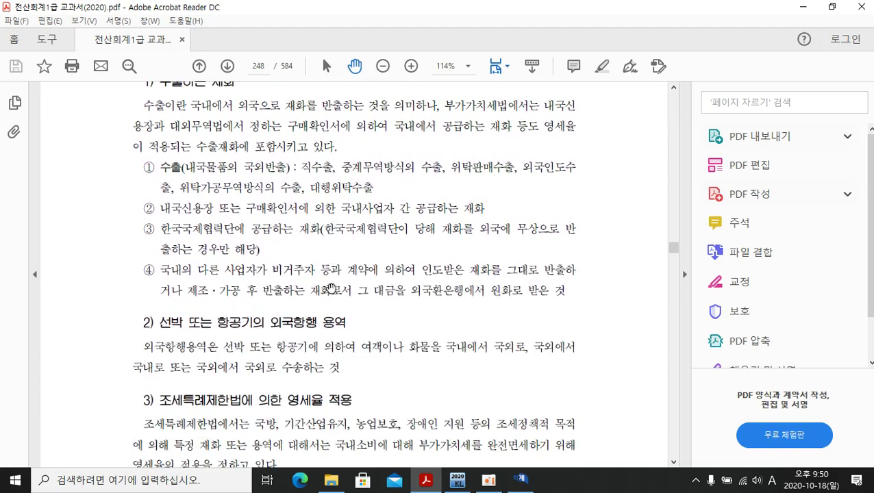
pyautogui.scroll(-7, 331, 287)
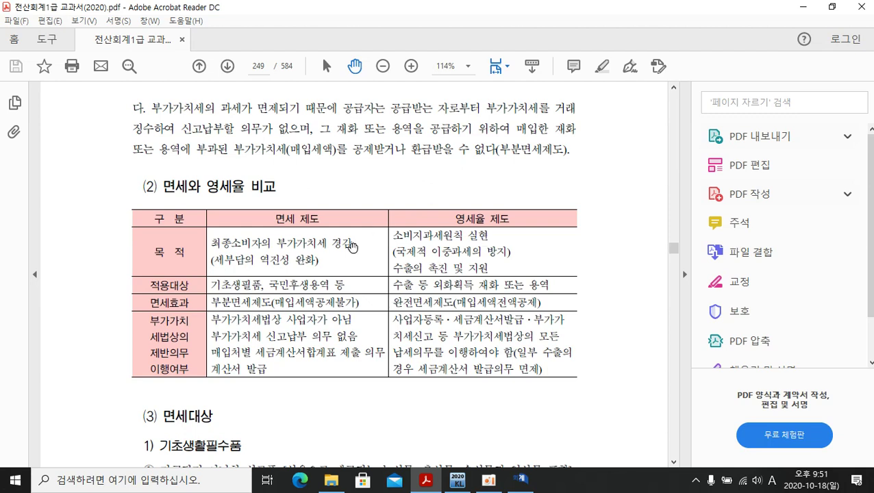
# - Jump to page 367 and scroll up to page 362's exercise [9], the 미래상사 zero-rated sale
pyautogui.click(269, 64)
pyautogui.write('367')
pyautogui.press('Return')
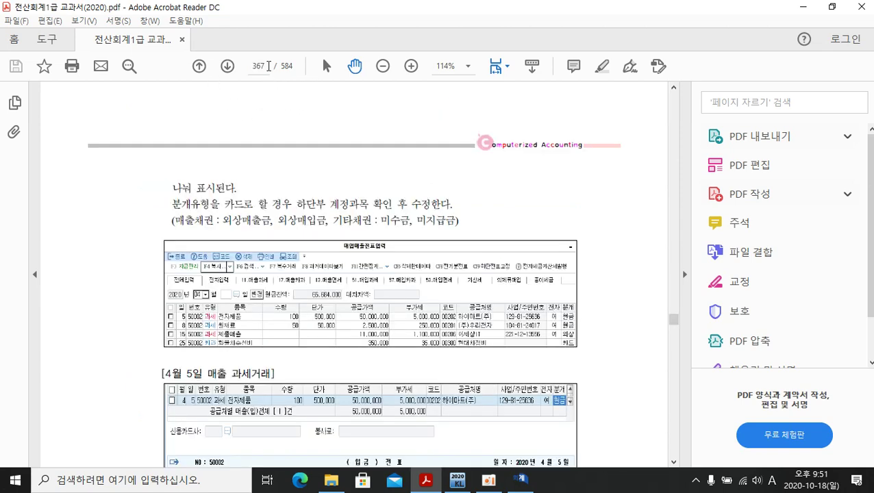
pyautogui.scroll(15, 276, 296)
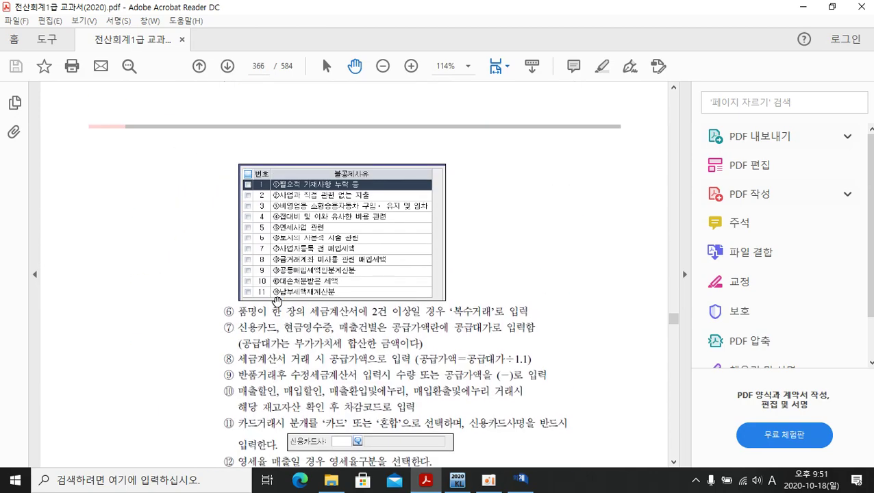
pyautogui.scroll(20, 276, 301)
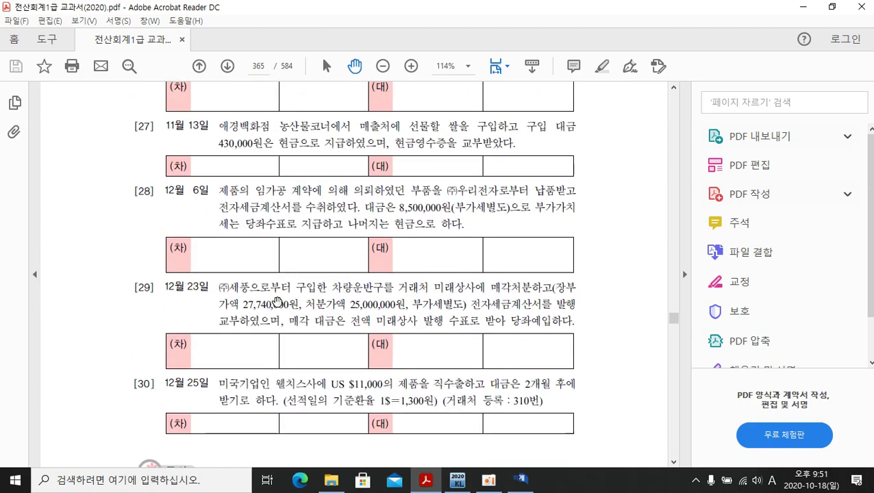
pyautogui.scroll(20, 277, 303)
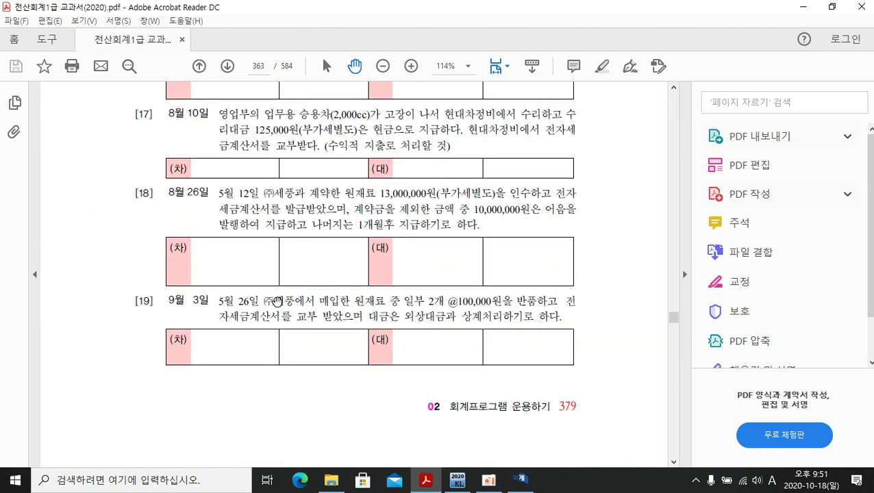
pyautogui.scroll(20, 276, 302)
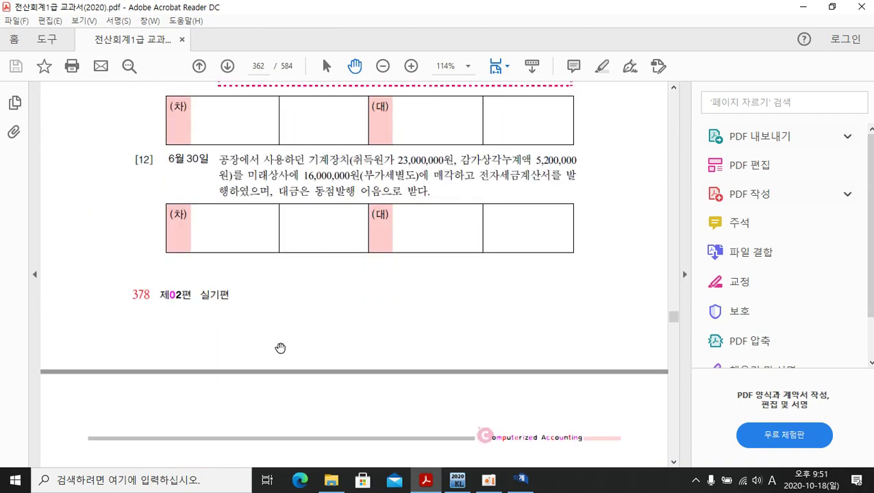
pyautogui.scroll(5, 280, 347)
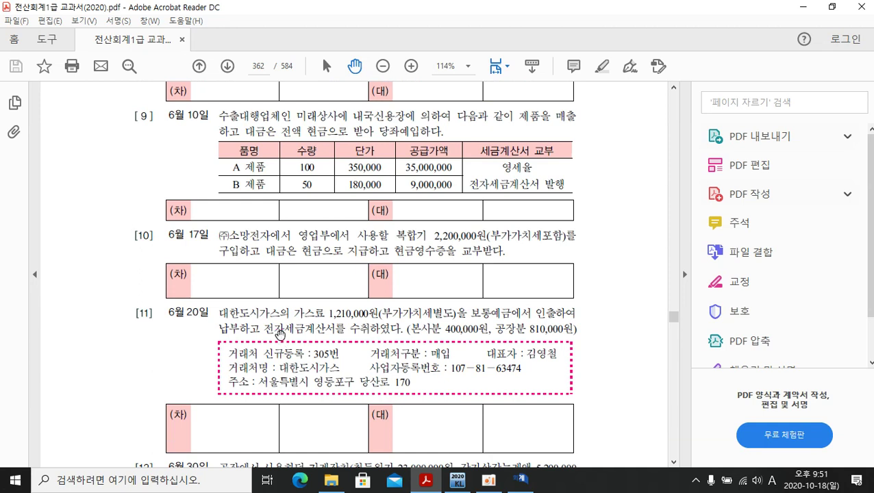
pyautogui.scroll(2, 215, 279)
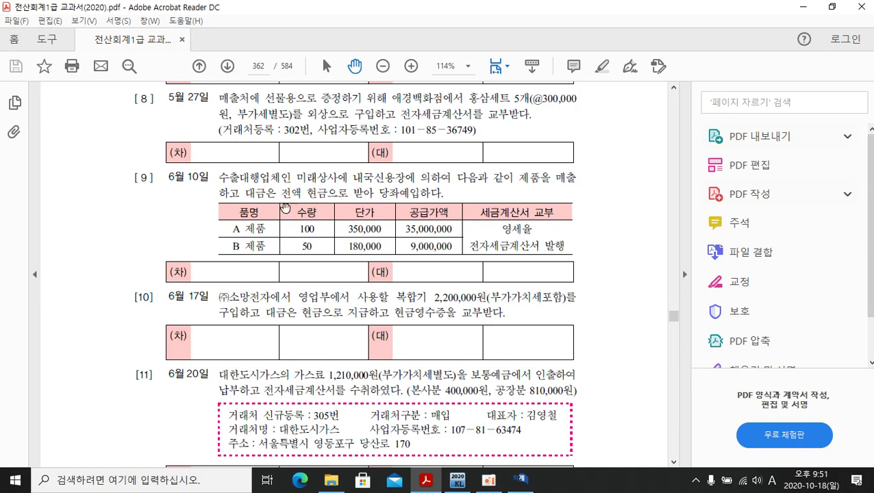
# - Switch KcLep to June and start a day-10 row with type 12.영세, then return to the textbook
pyautogui.click(521, 479)
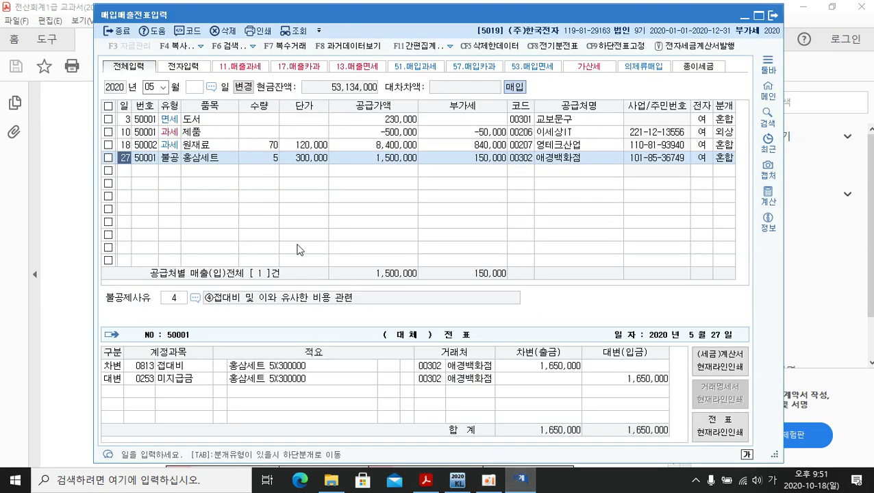
pyautogui.click(165, 88)
pyautogui.click(164, 88)
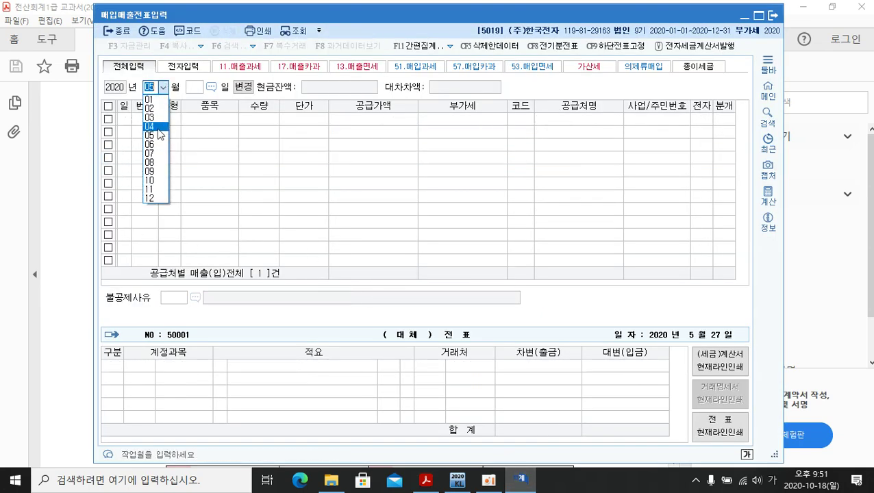
pyautogui.click(155, 151)
pyautogui.press('Return')
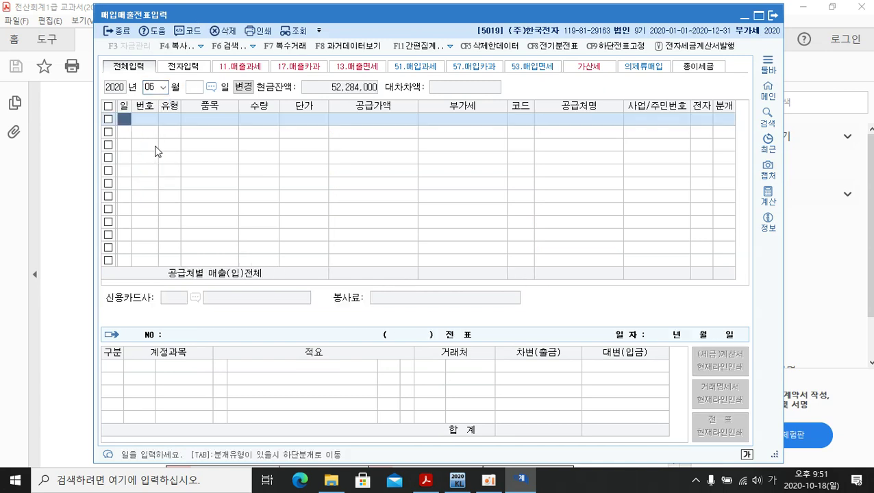
pyautogui.write('10')
pyautogui.press('Return')
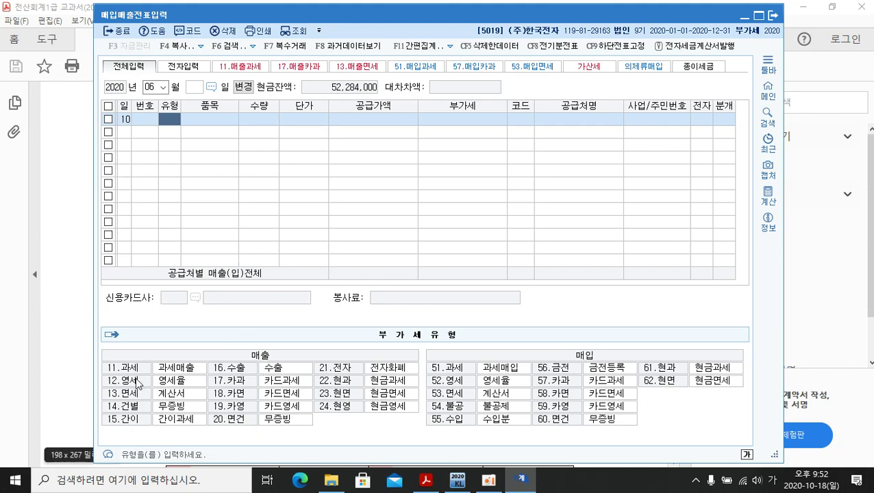
pyautogui.write('12')
pyautogui.press('Return')
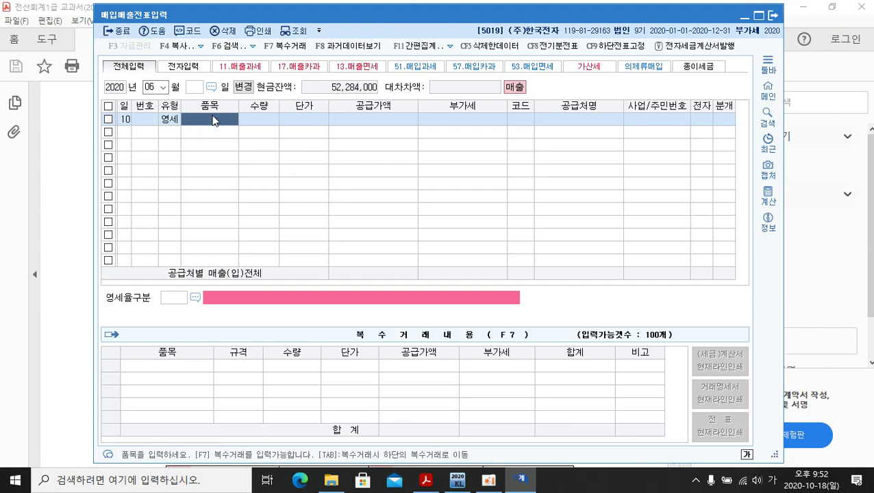
pyautogui.click(426, 481)
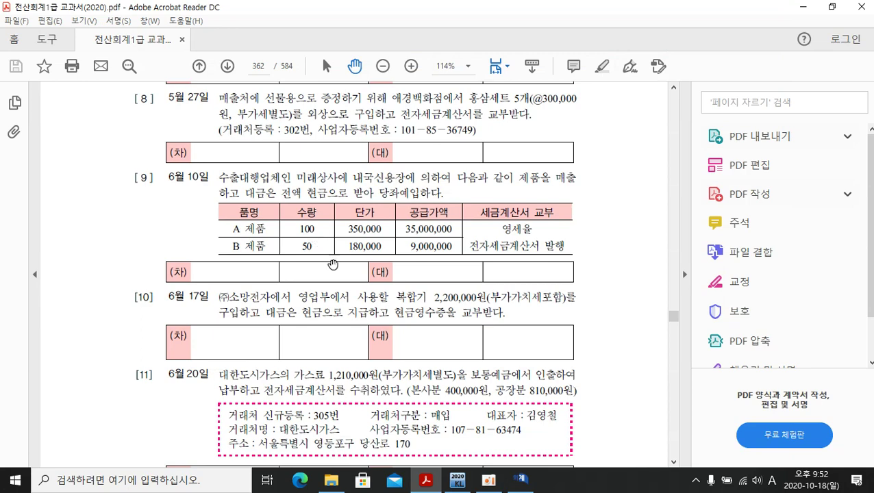
# - In the multi-item grid, enter A제품 with quantity 100 at 350,000, giving 35,000,000
pyautogui.click(521, 481)
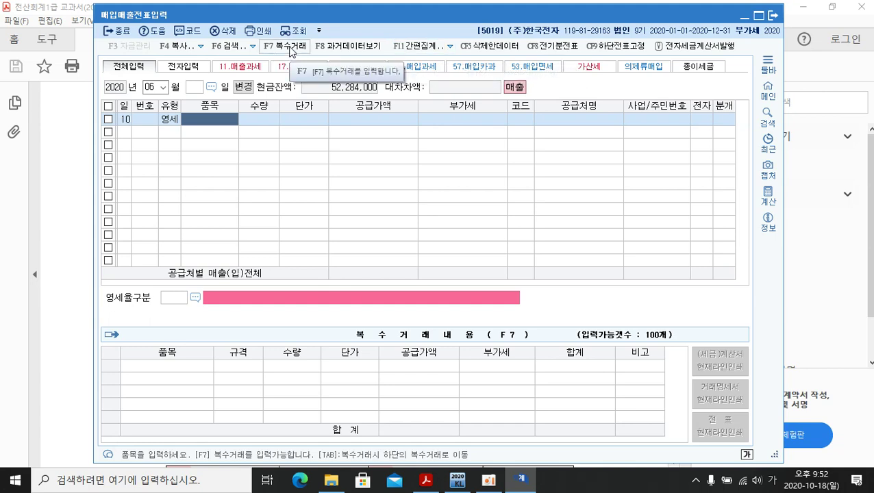
pyautogui.click(289, 48)
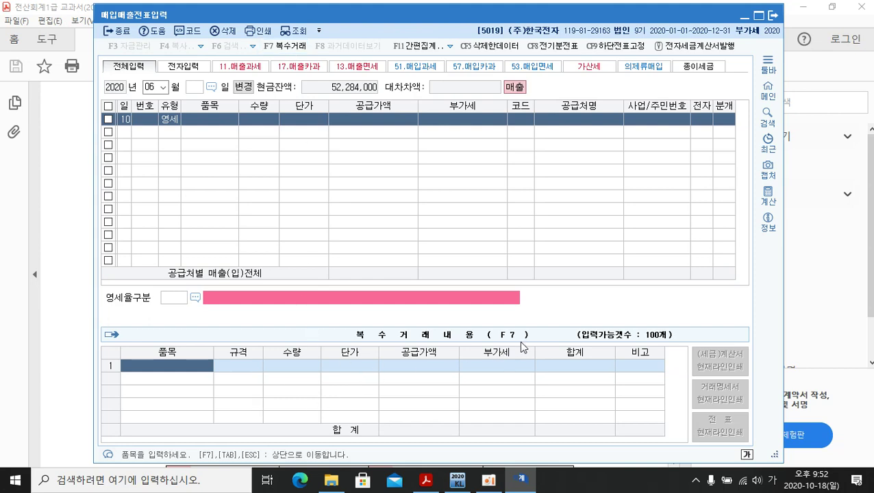
pyautogui.press('Hangul')
pyautogui.write('A')
pyautogui.press('Hangul')
pyautogui.write('제품')
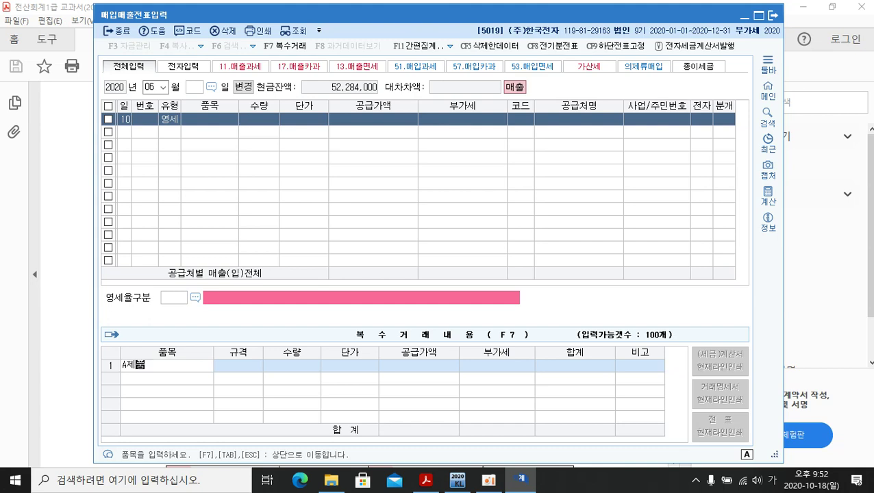
pyautogui.press('Return')
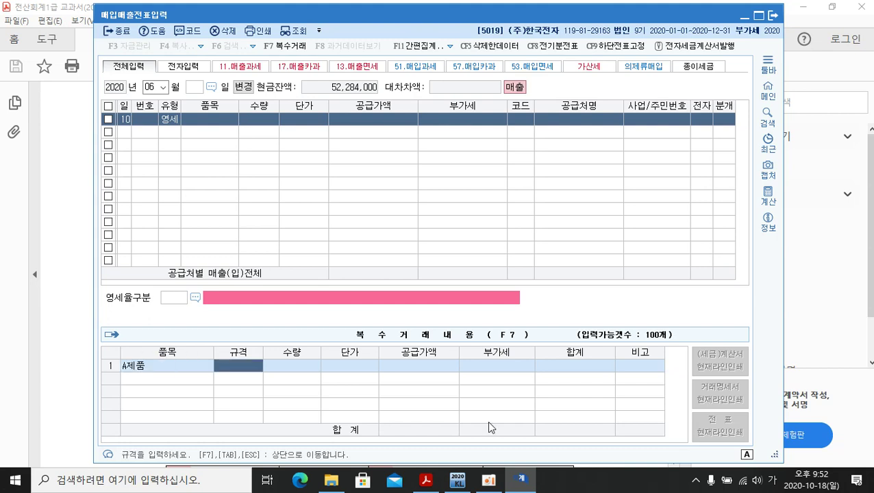
pyautogui.press('Return')
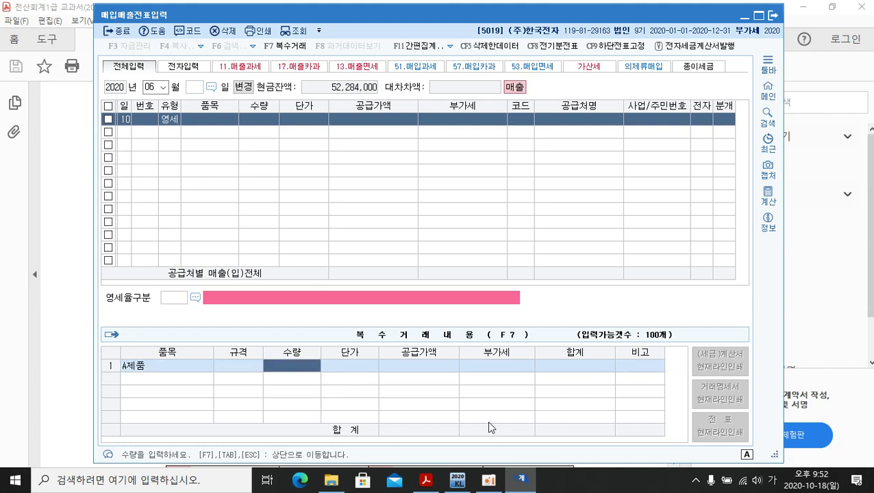
pyautogui.write('100')
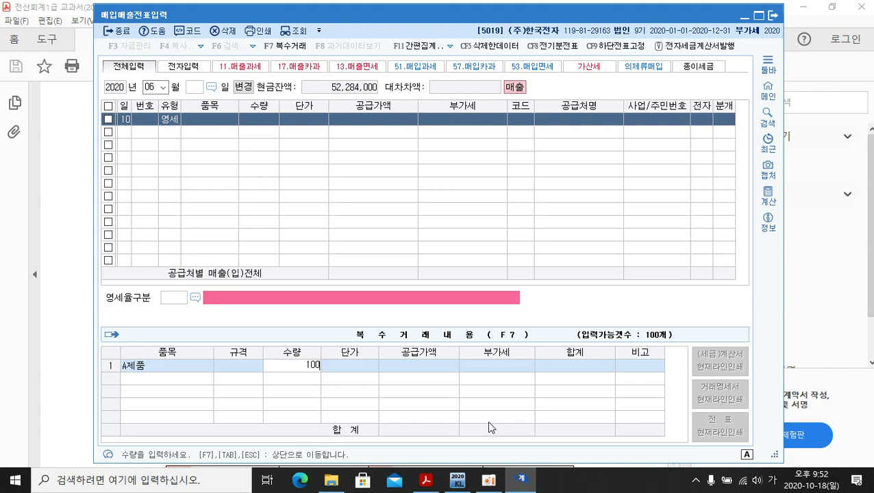
pyautogui.press('Return')
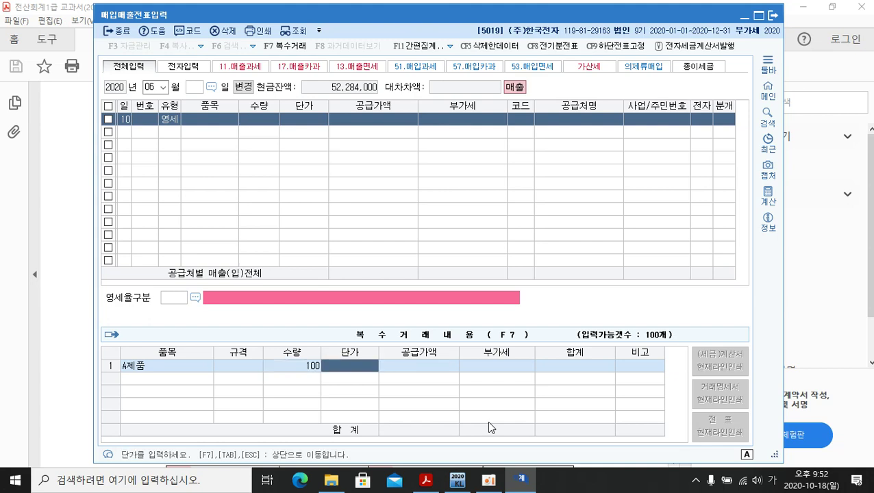
pyautogui.write('3500000')
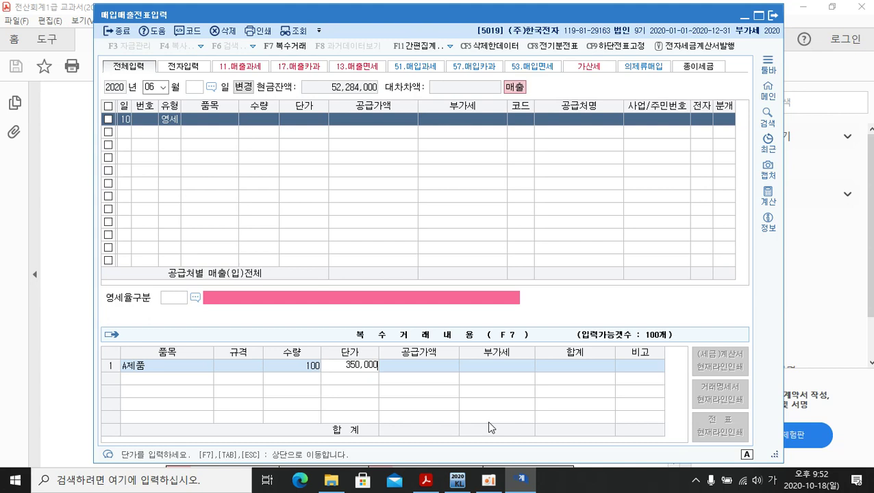
pyautogui.press('Return')
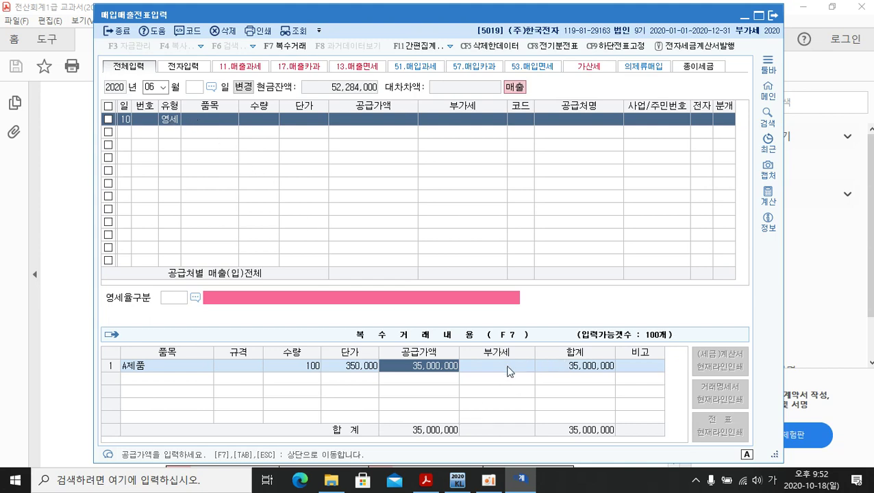
pyautogui.press('Return')
pyautogui.press('Return')
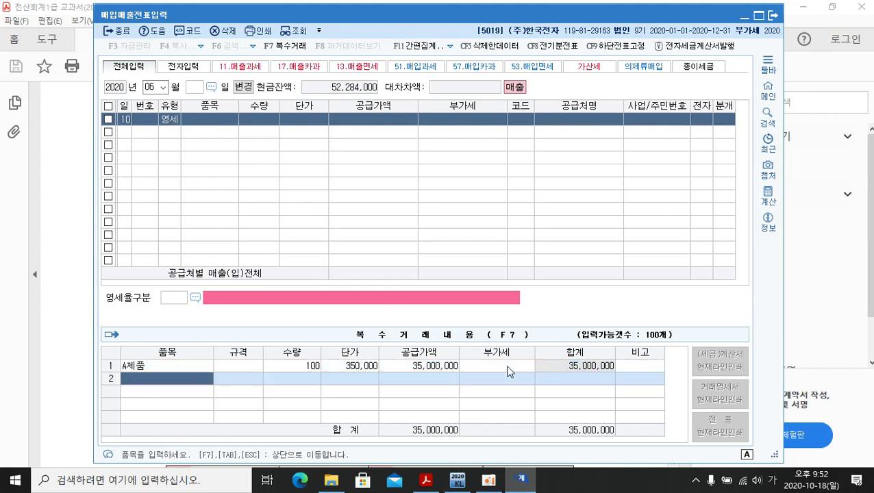
# - Add the second line B제품 with quantity 50 at 180,000
pyautogui.press('Hangul')
pyautogui.write('B')
pyautogui.press('Hangul')
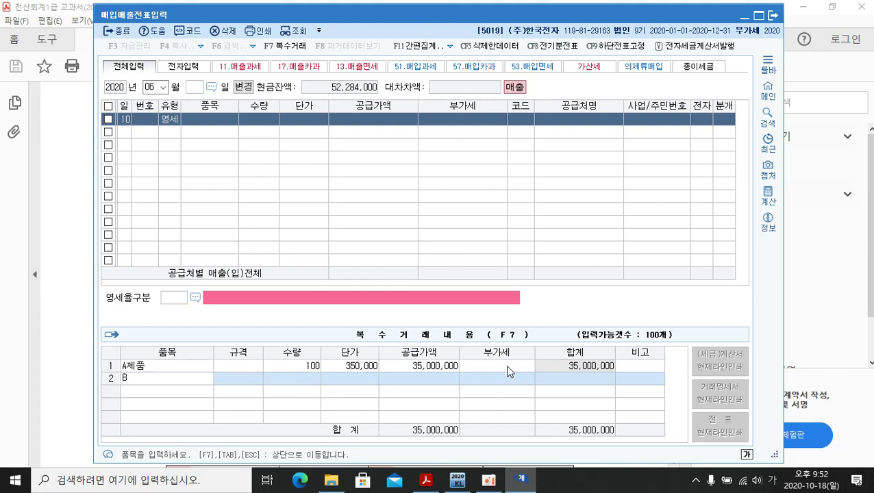
pyautogui.hotkey('shift', 'Tab')
pyautogui.write('제')
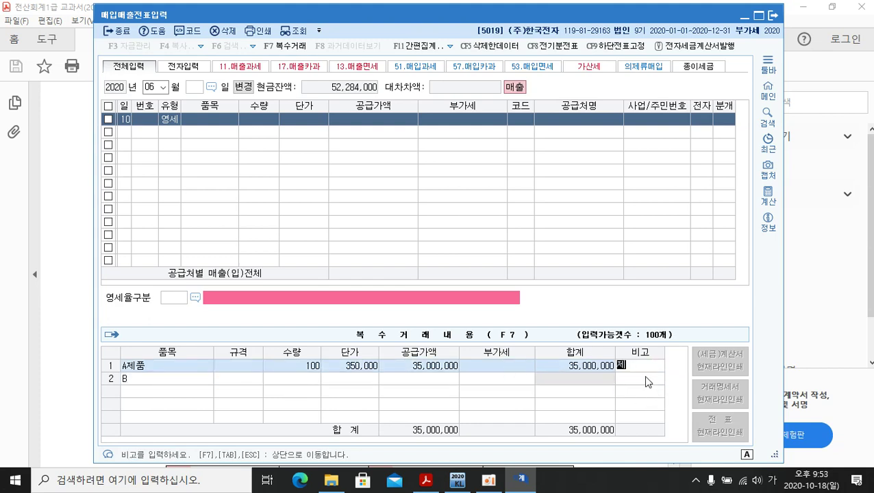
pyautogui.press('BackSpace')
pyautogui.click(135, 380)
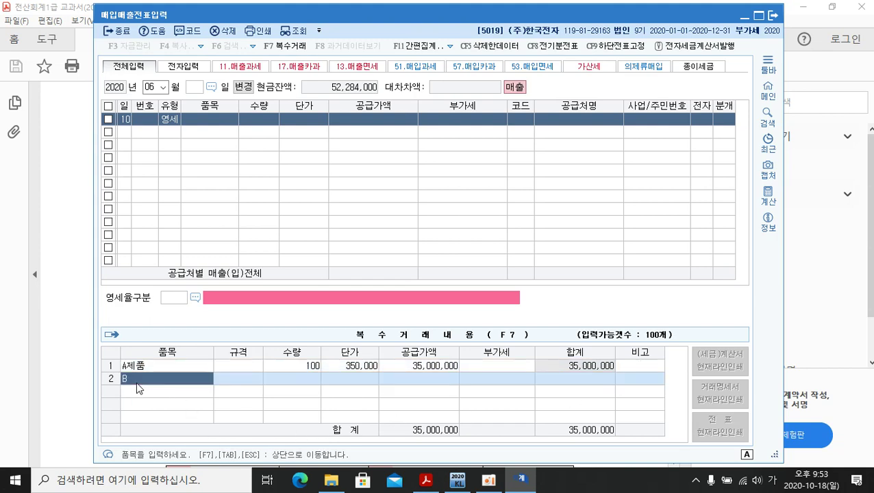
pyautogui.press('Hangul')
pyautogui.click(138, 383)
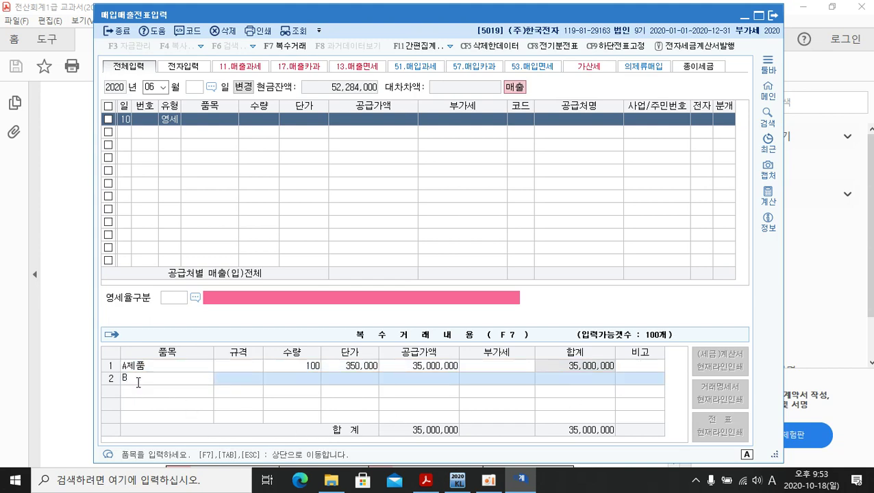
pyautogui.press('Hangul')
pyautogui.write('제품')
pyautogui.press('Return')
pyautogui.press('Return')
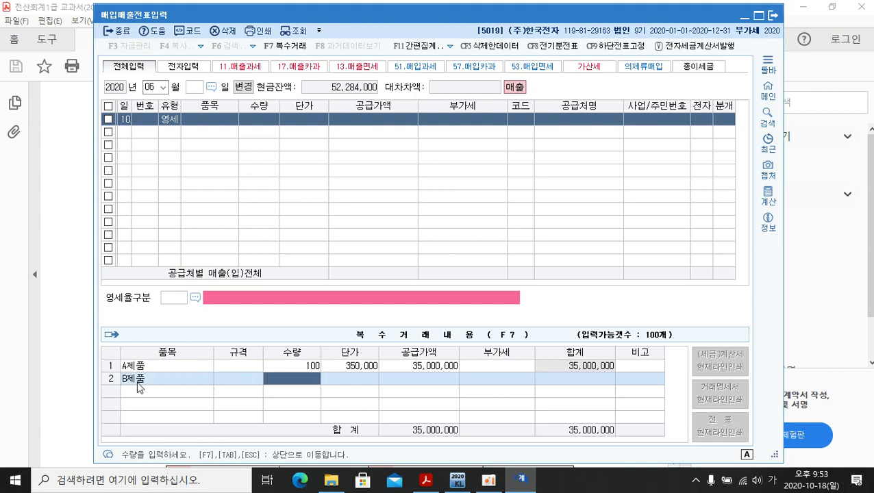
pyautogui.write('50')
pyautogui.press('Return')
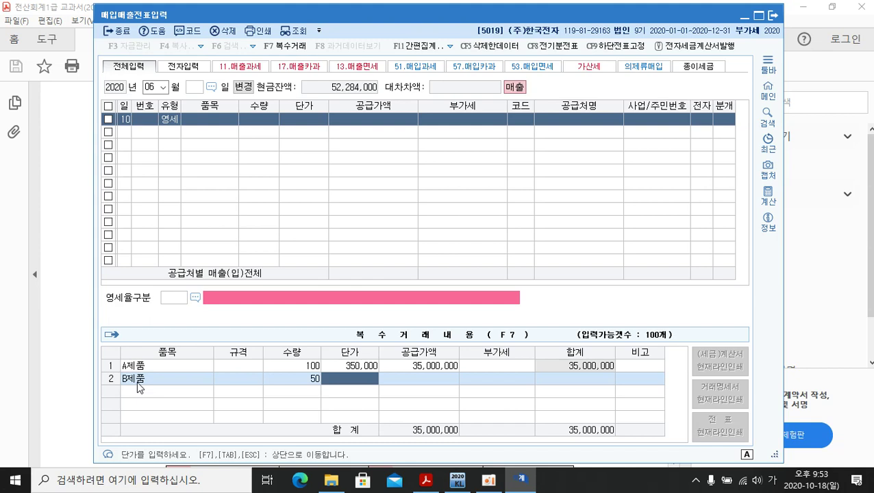
pyautogui.write('1800000')
pyautogui.press('Return')
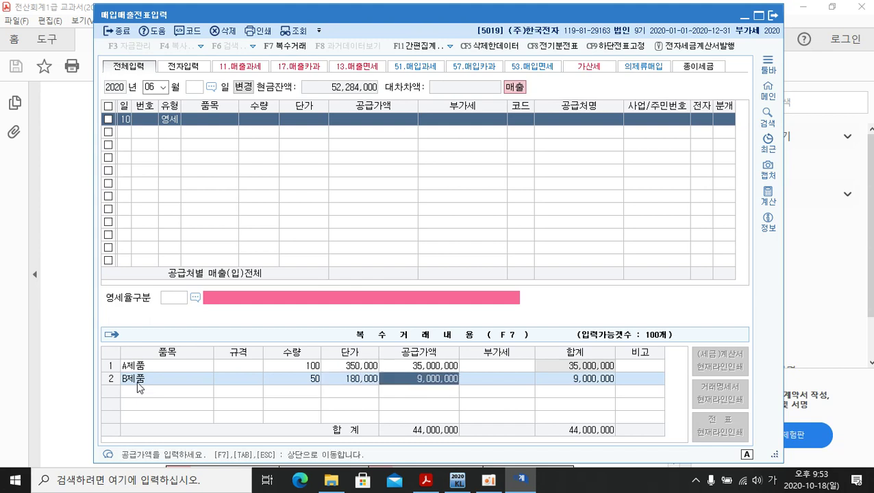
pyautogui.press('Return')
pyautogui.press('Return')
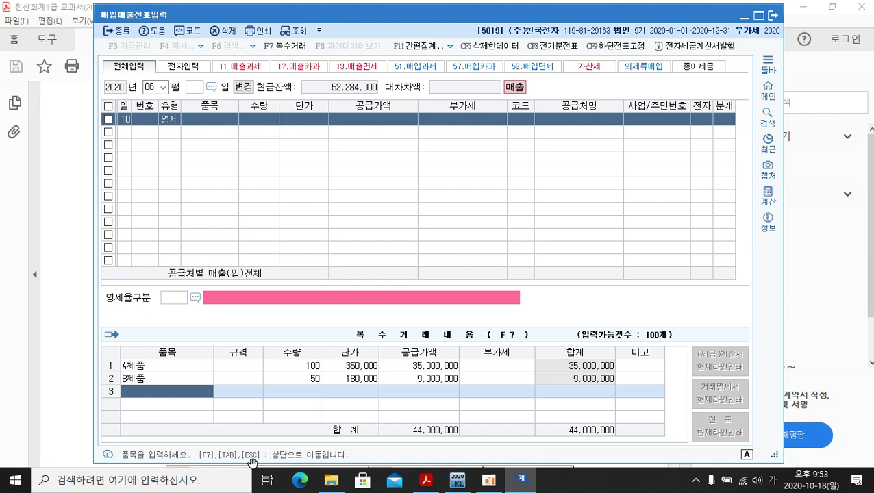
# - Return to the voucher with the A제품외 44,000,000 total and set the customer to 00205 미래상사
pyautogui.press('Escape')
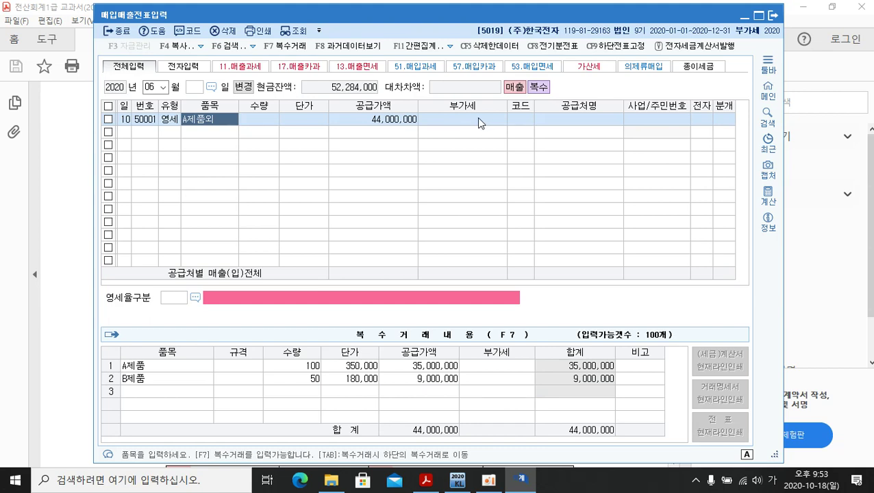
pyautogui.press('Return')
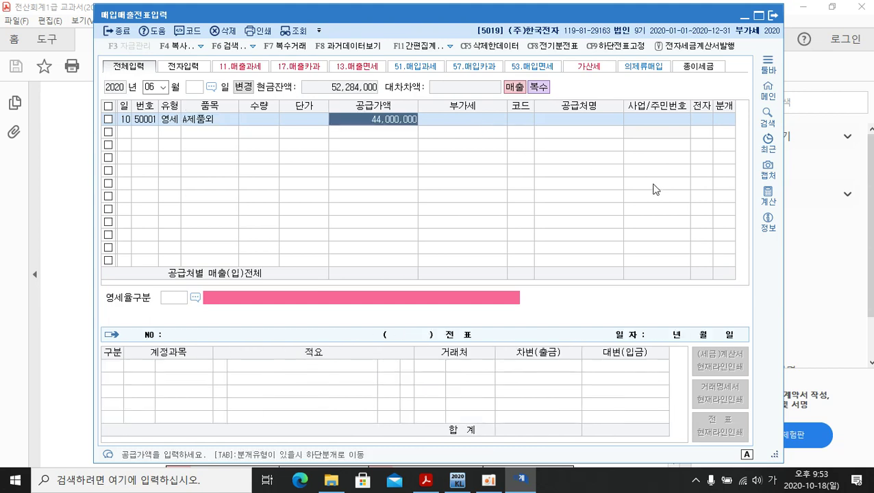
pyautogui.press('Return')
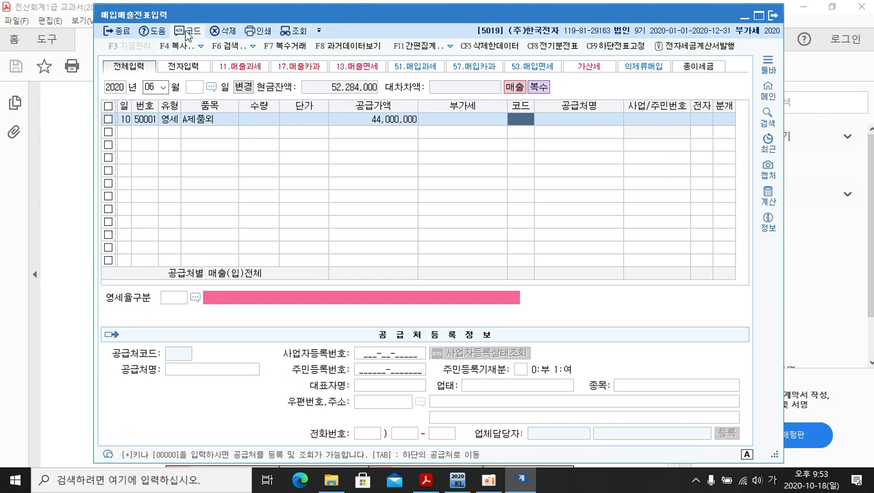
pyautogui.press('F2')
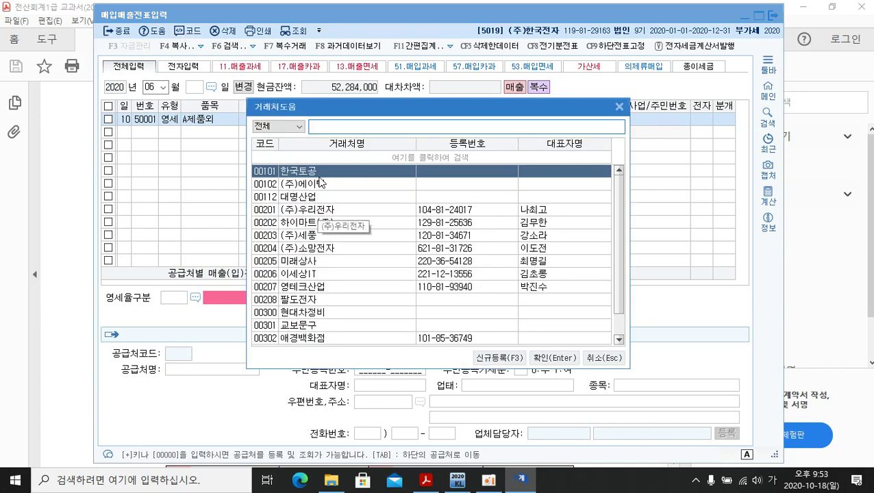
pyautogui.click(309, 262)
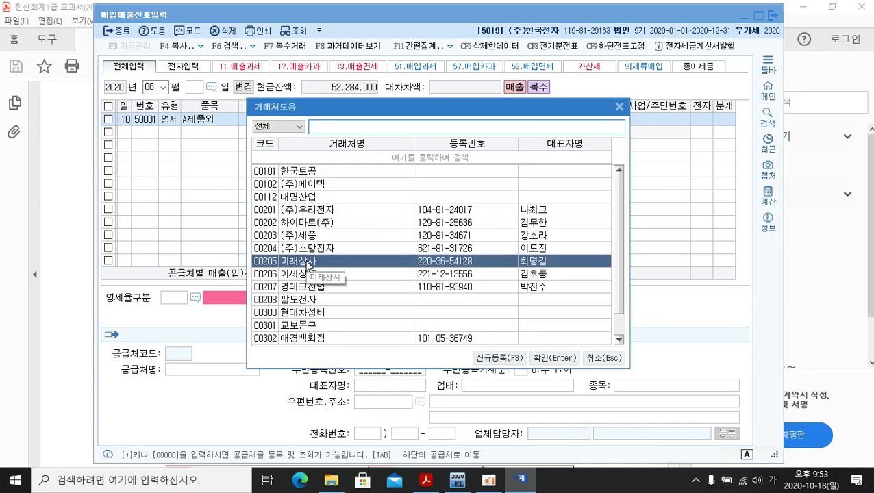
pyautogui.click(545, 357)
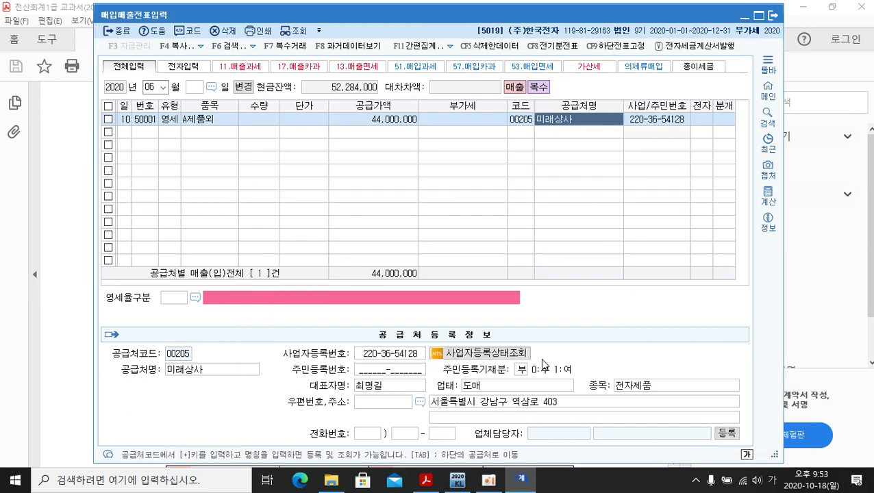
pyautogui.press('Return')
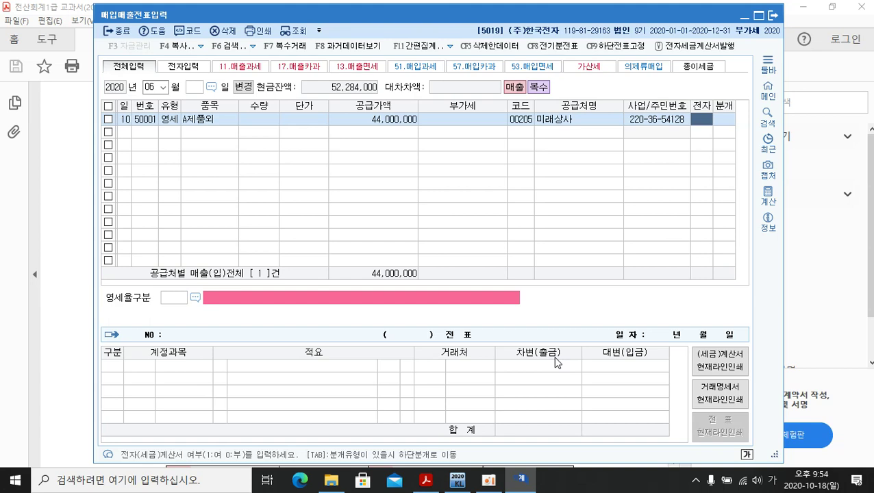
# - Mark the sale as an electronic invoice (1) with zero-rate type 3, 내국신용장 · 구매확인서
pyautogui.write('1')
pyautogui.press('Return')
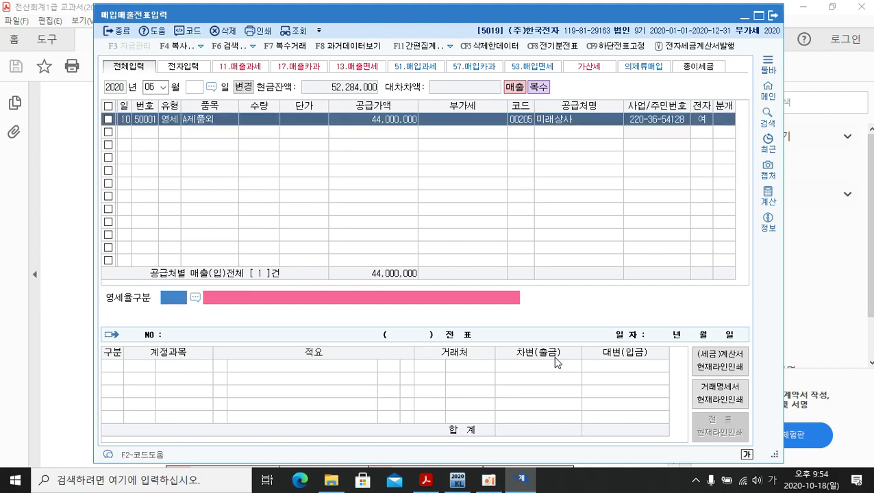
pyautogui.click(196, 298)
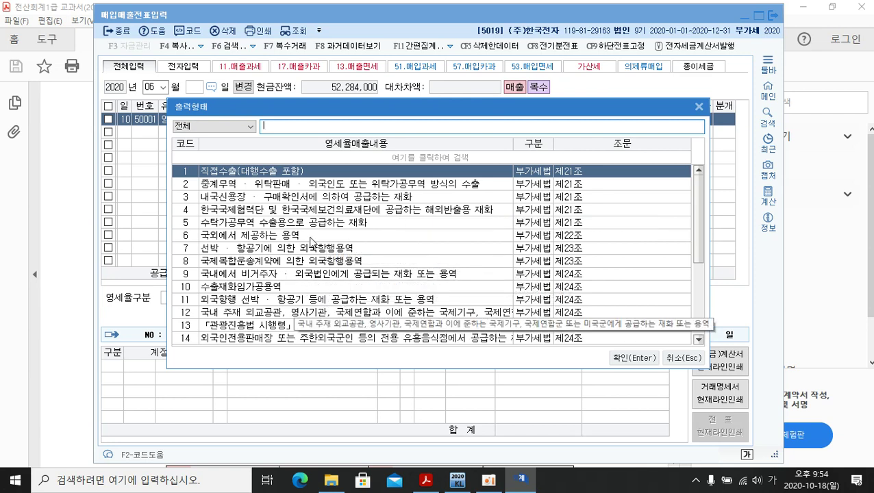
pyautogui.click(194, 200)
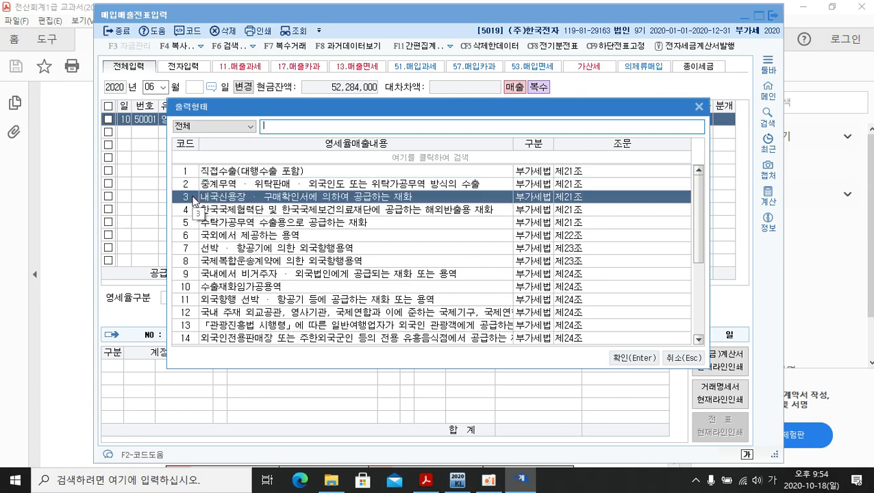
pyautogui.click(632, 358)
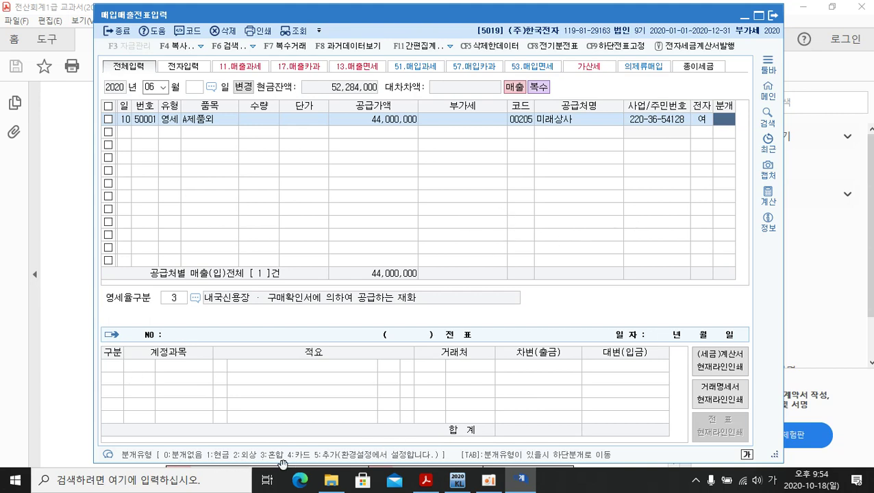
# - Journal as mixed (3): credit 0404 제품매출 and debit 0102 당좌예금, 44,000,000 each
pyautogui.write('3')
pyautogui.press('Return')
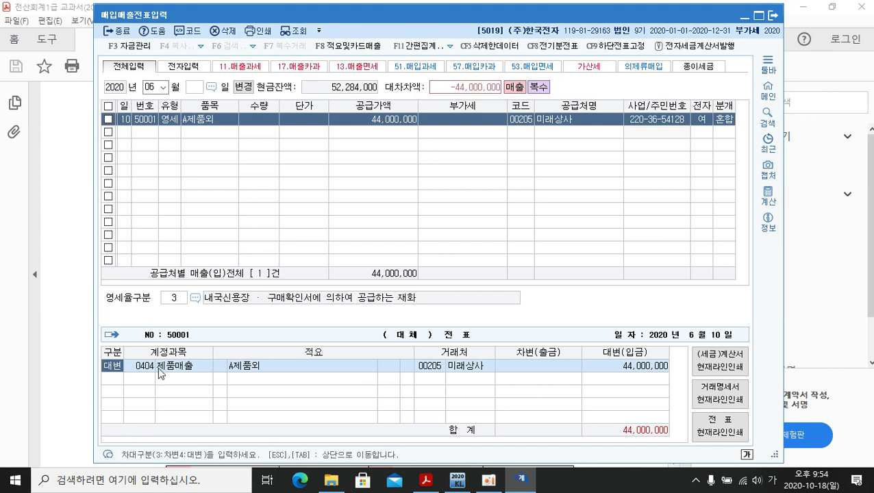
pyautogui.press('Return')
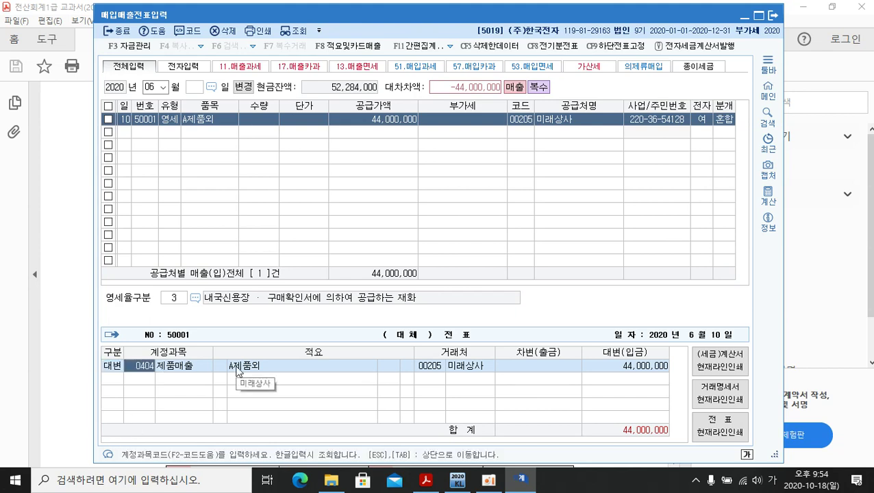
pyautogui.press('Return')
pyautogui.press('Return')
pyautogui.press('Return')
pyautogui.press('Return')
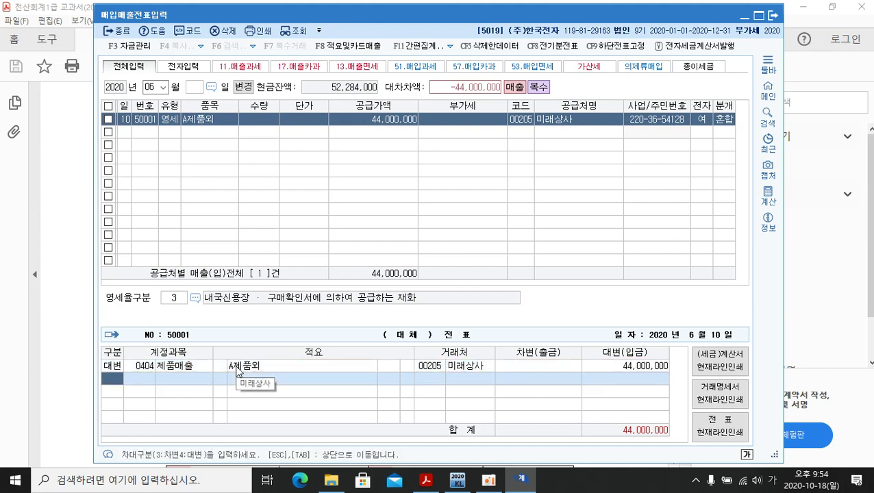
pyautogui.write('3')
pyautogui.press('Return')
pyautogui.write('102')
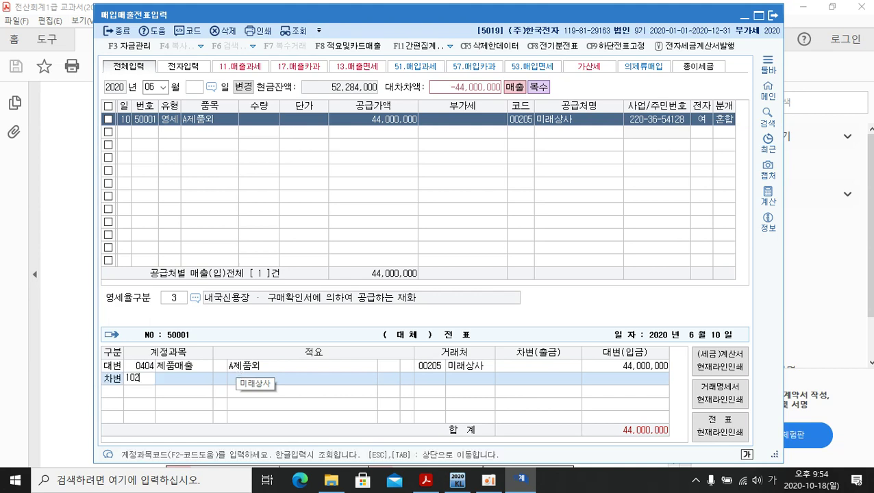
pyautogui.press('Return')
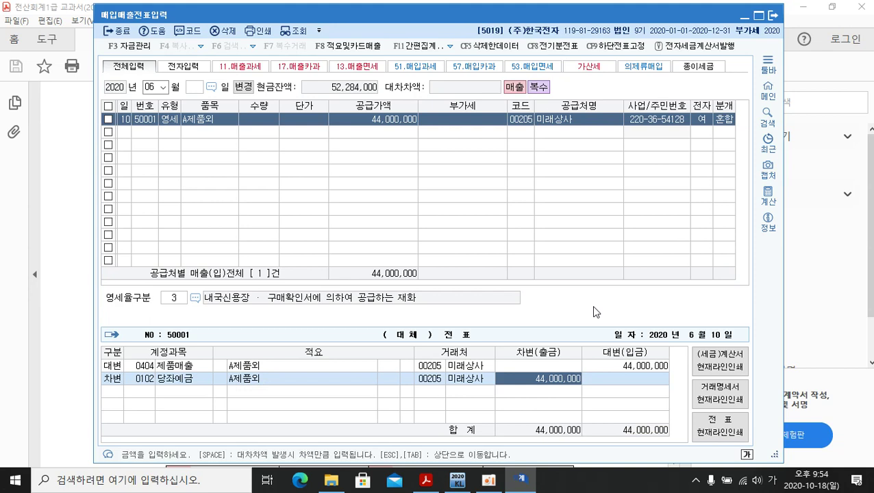
pyautogui.press('Return')
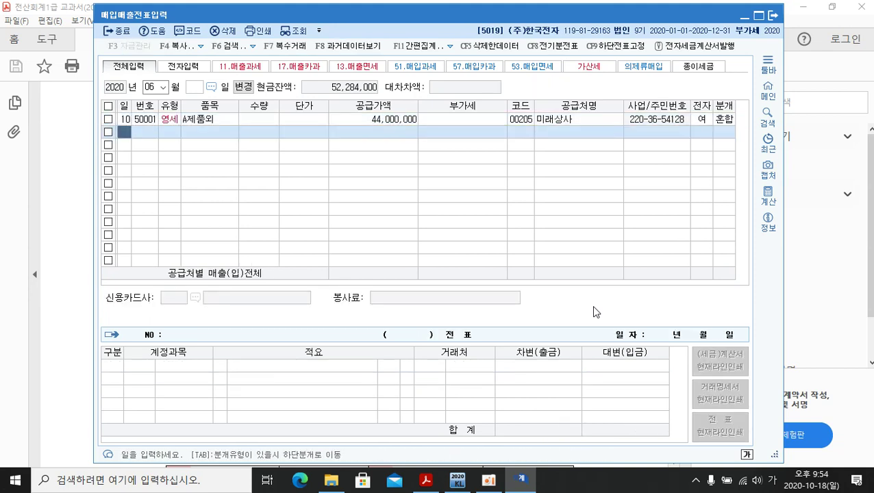
pyautogui.press('Up')
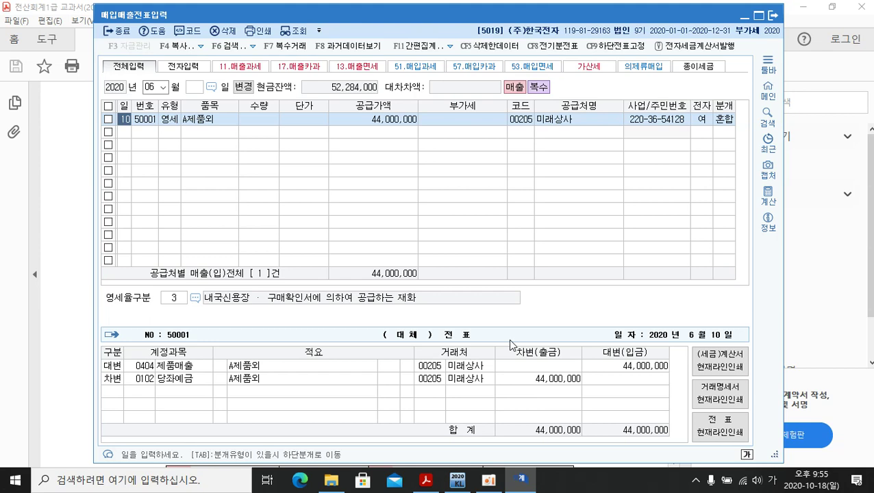
pyautogui.click(123, 132)
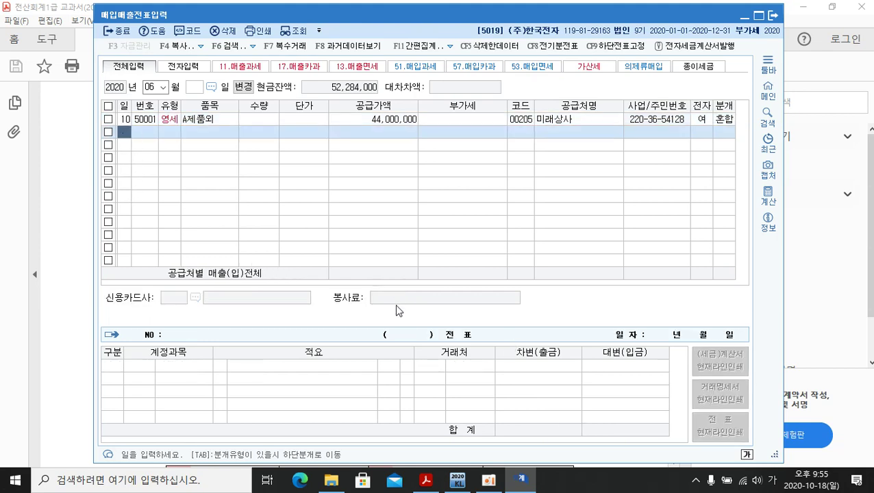